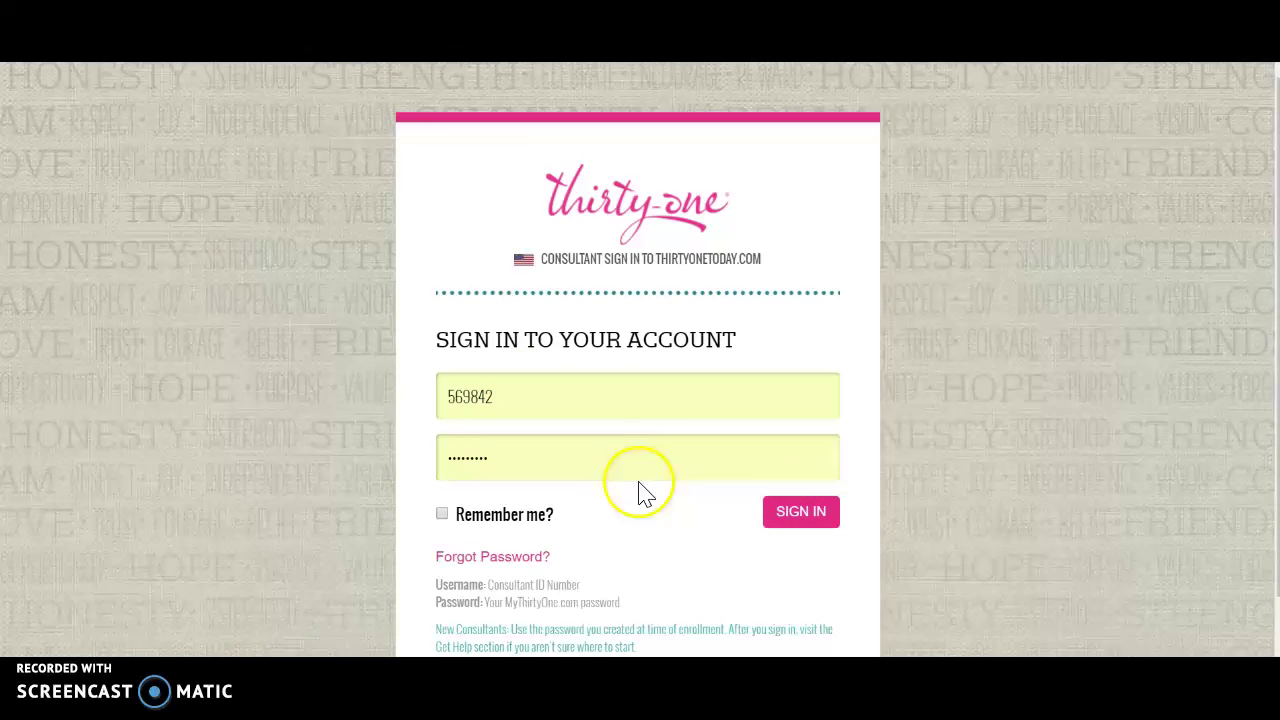
- Sign in to the consultant account with the consultant ID and password
{"action": "left_click", "coordinate": [778, 513]}
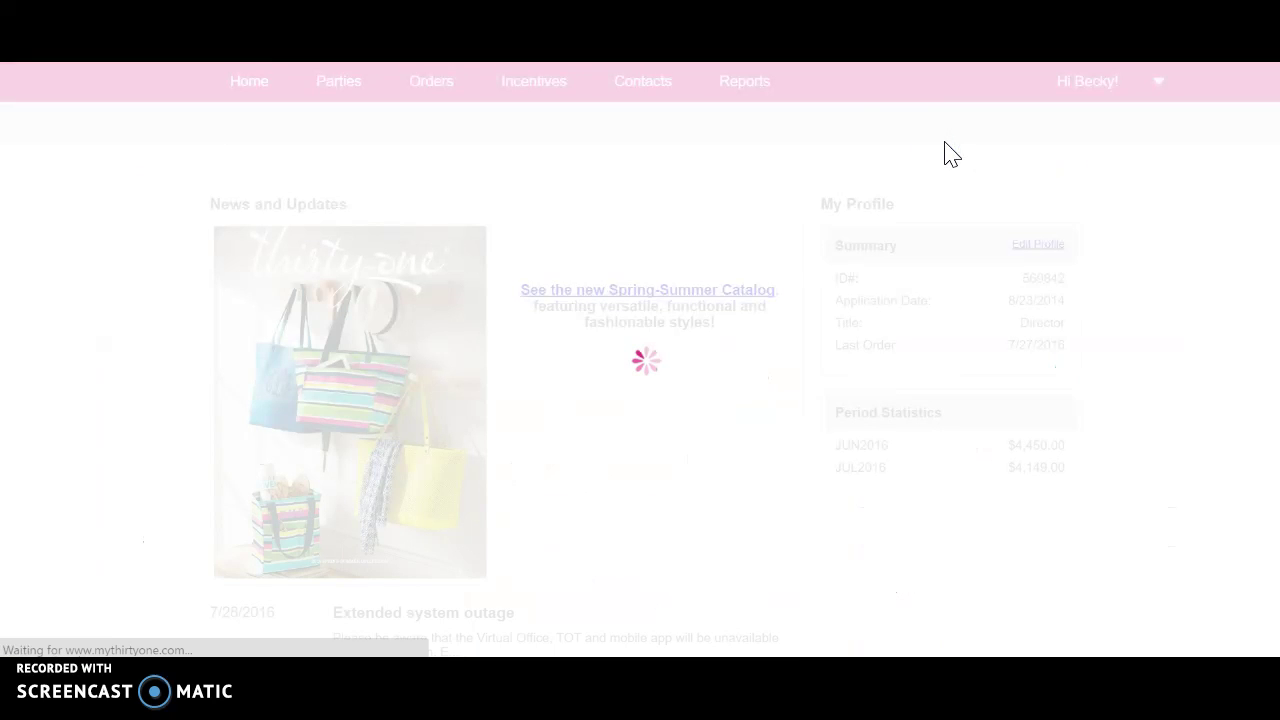
- From Parties, start a new party and name it 'Susie's Facebook Party'
{"action": "mouse_move", "coordinate": [338, 97]}
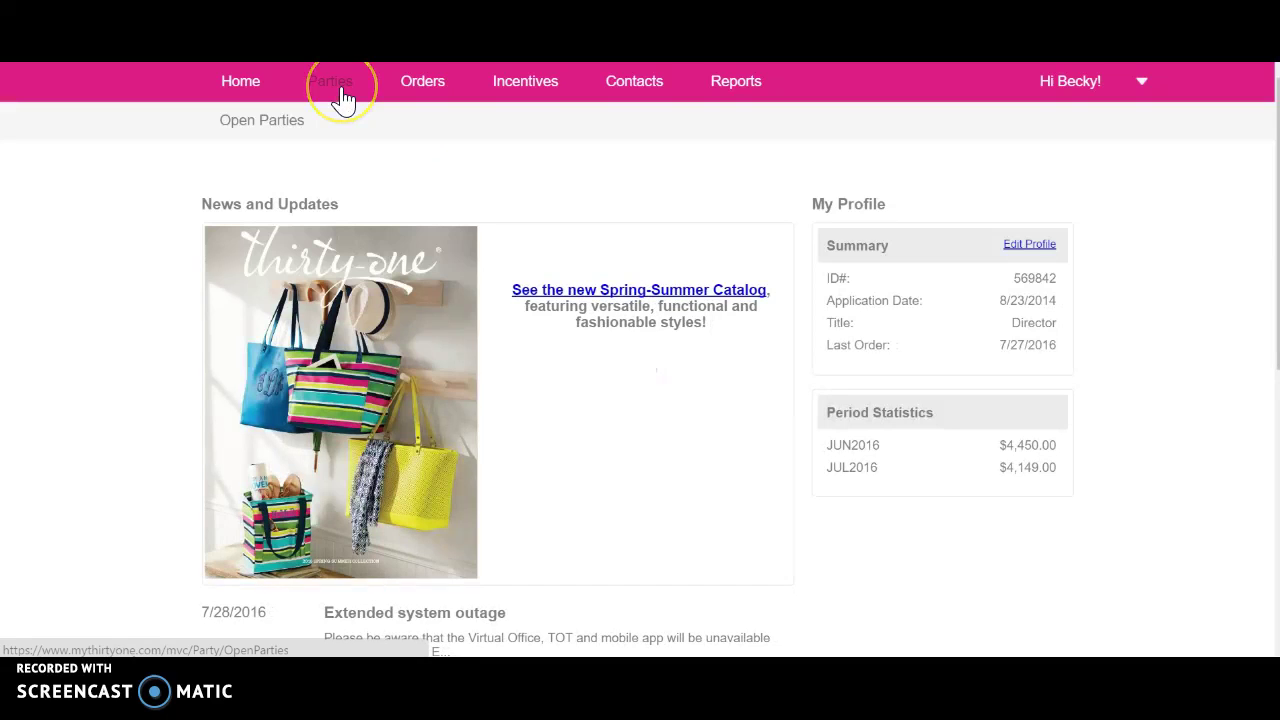
{"action": "left_click", "coordinate": [341, 92]}
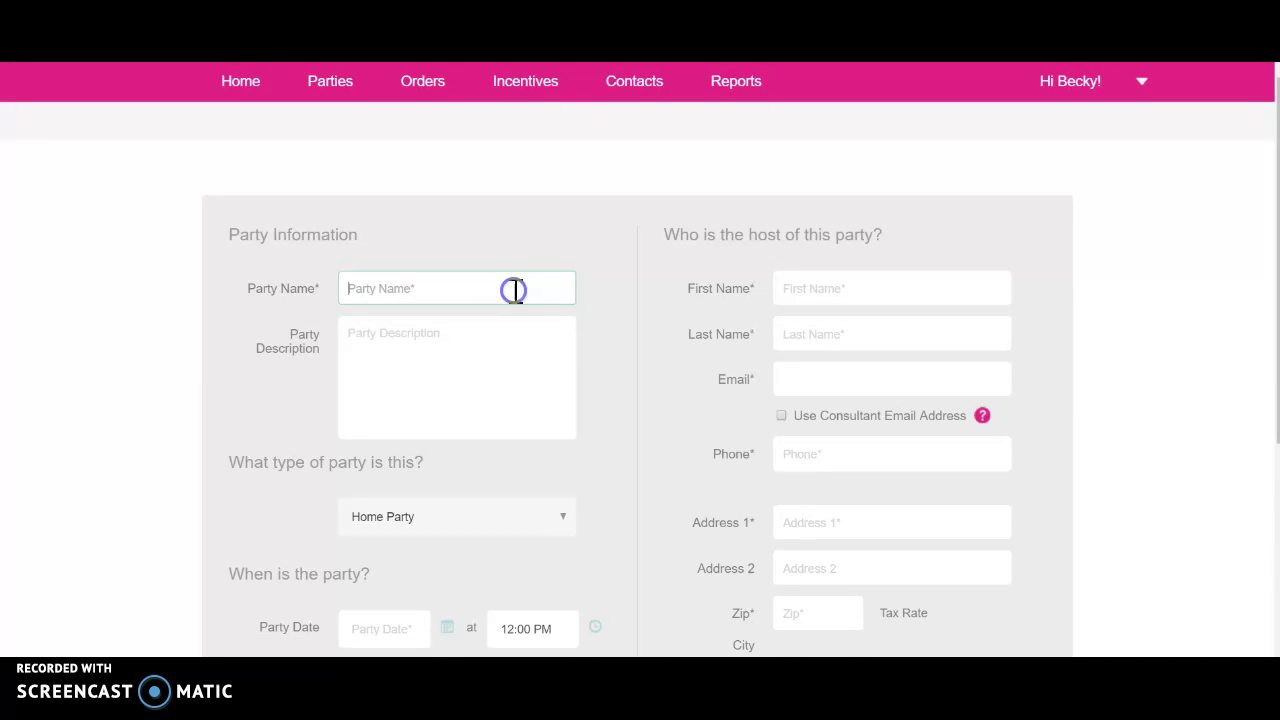
{"action": "type", "text": "Susie's Facebook Party"}
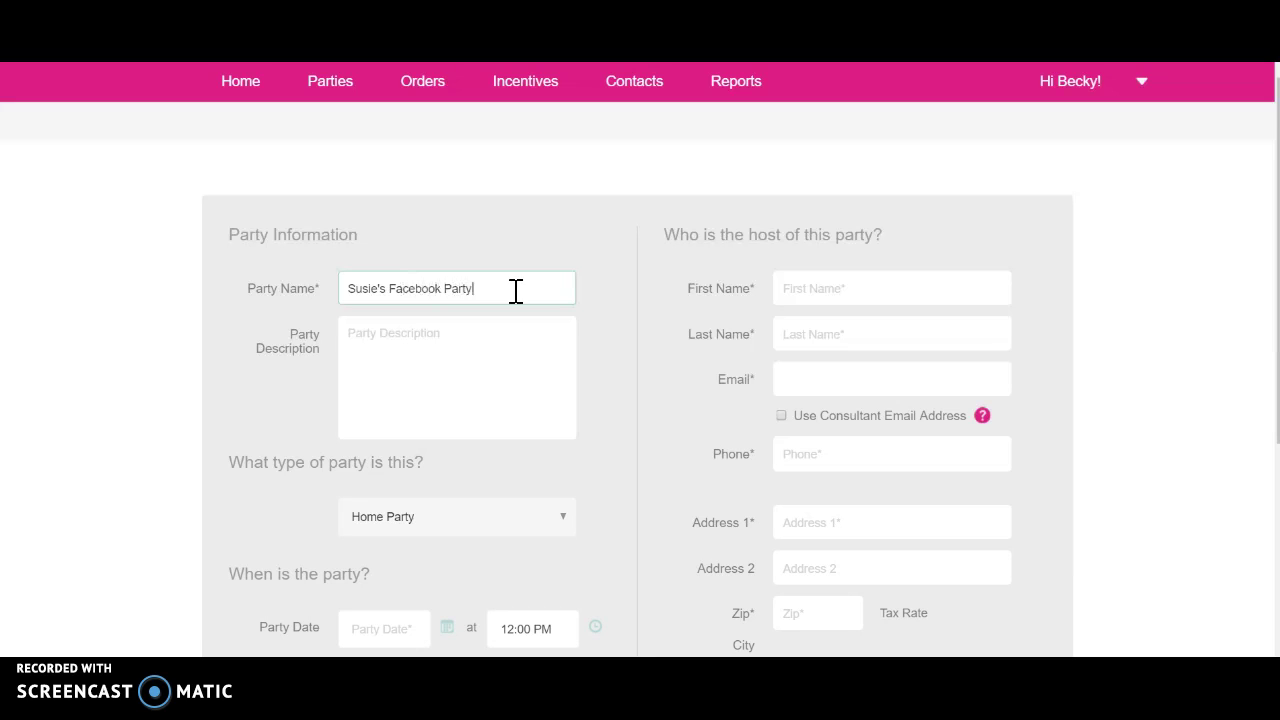
{"action": "left_click", "coordinate": [464, 343]}
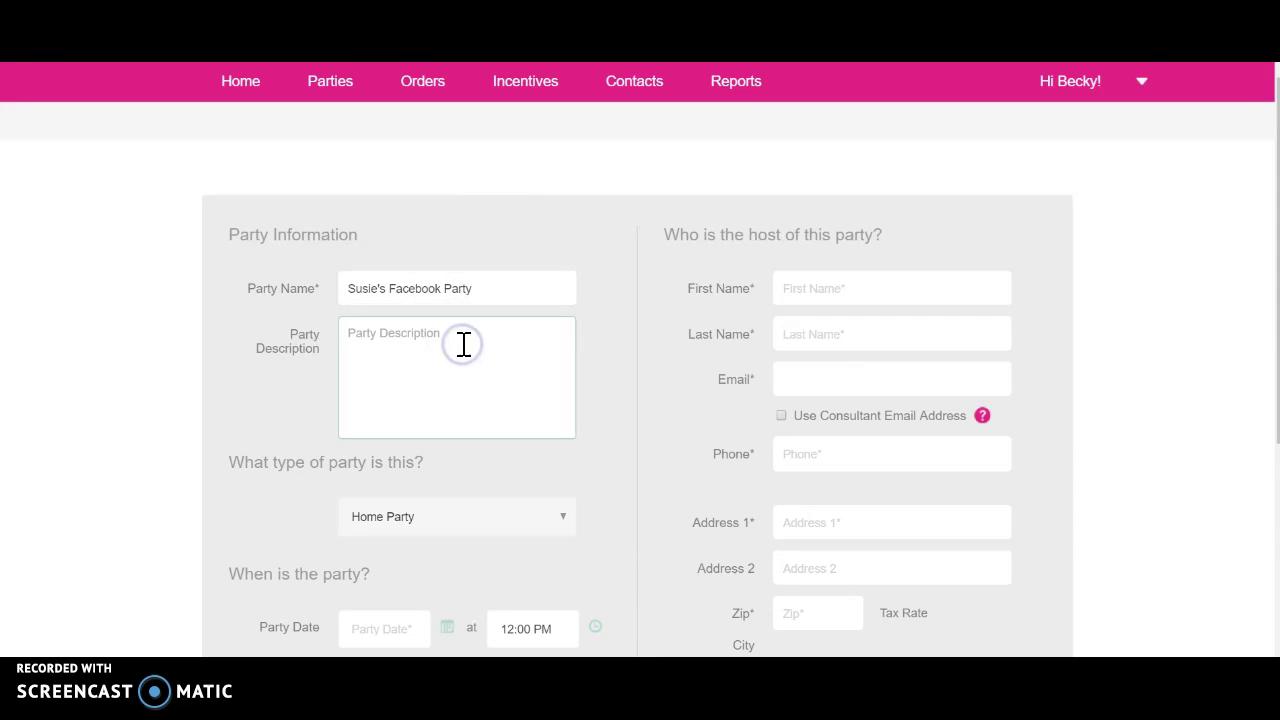
{"action": "scroll", "coordinate": [464, 343], "scroll_direction": "down", "scroll_amount": 1}
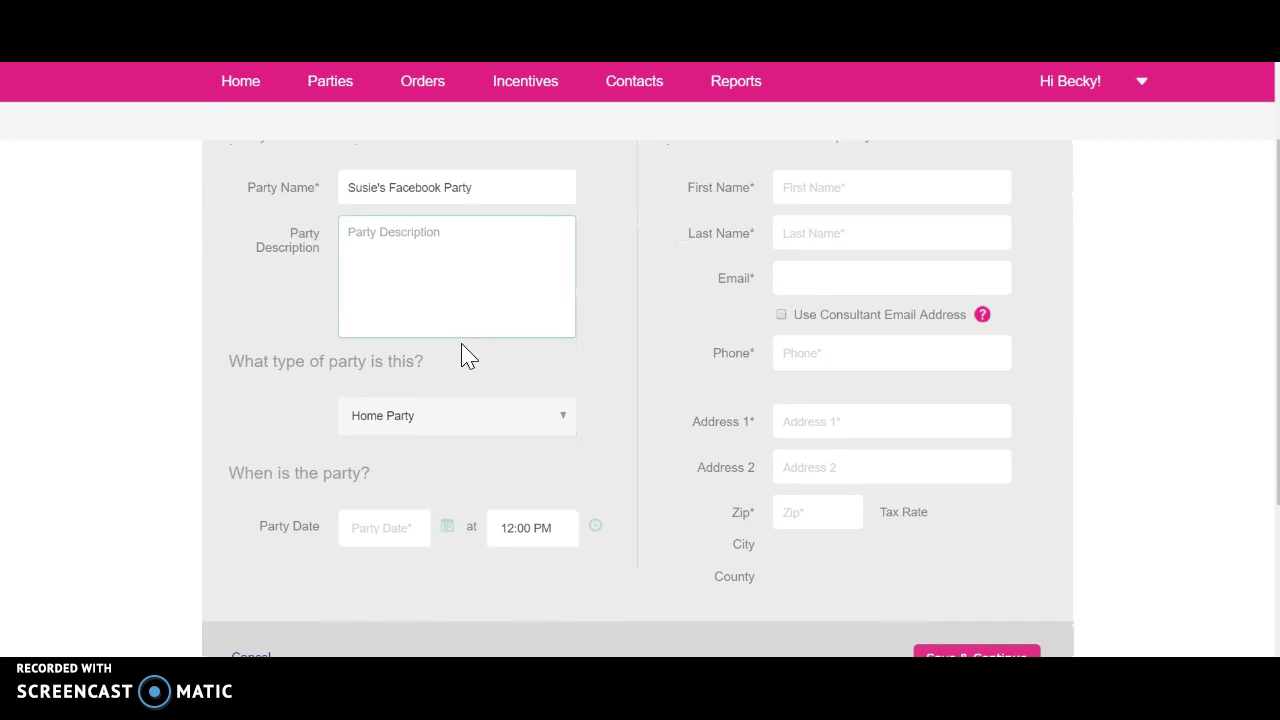
{"action": "left_click", "coordinate": [452, 430]}
- Set the party type to Online and the closing date to August 3, 2016
{"action": "left_click", "coordinate": [452, 432]}
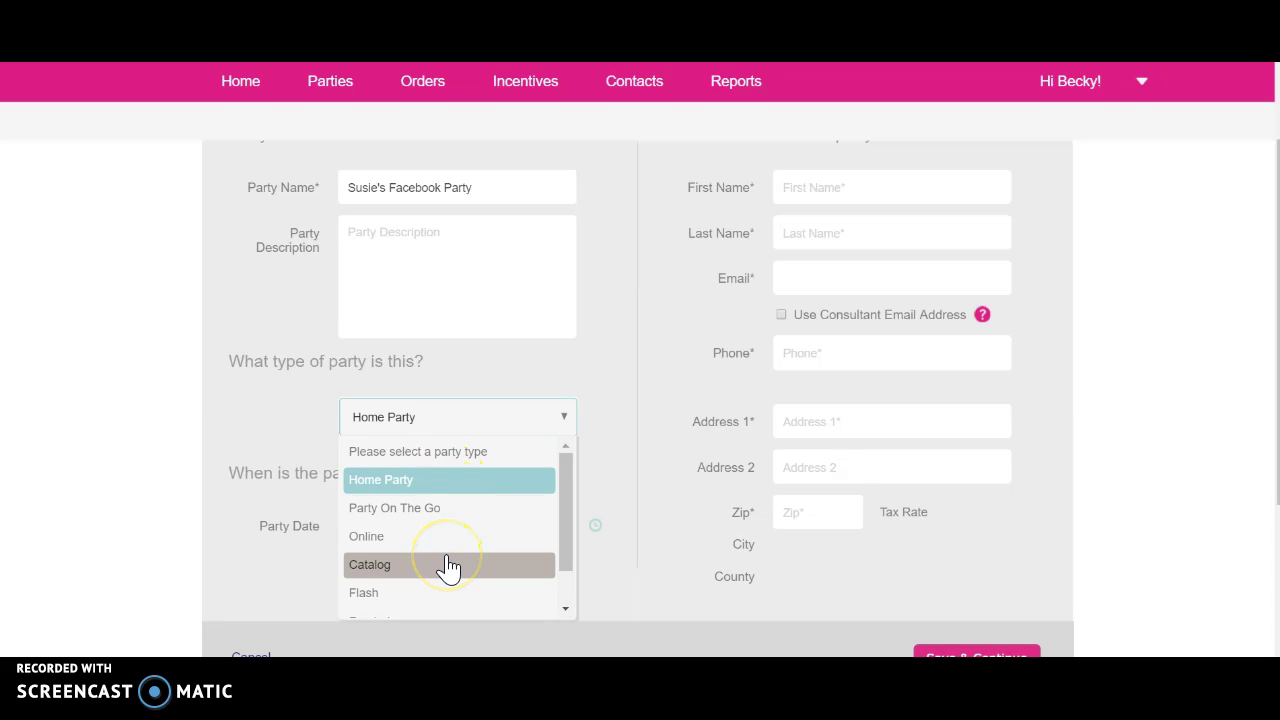
{"action": "left_click", "coordinate": [405, 548]}
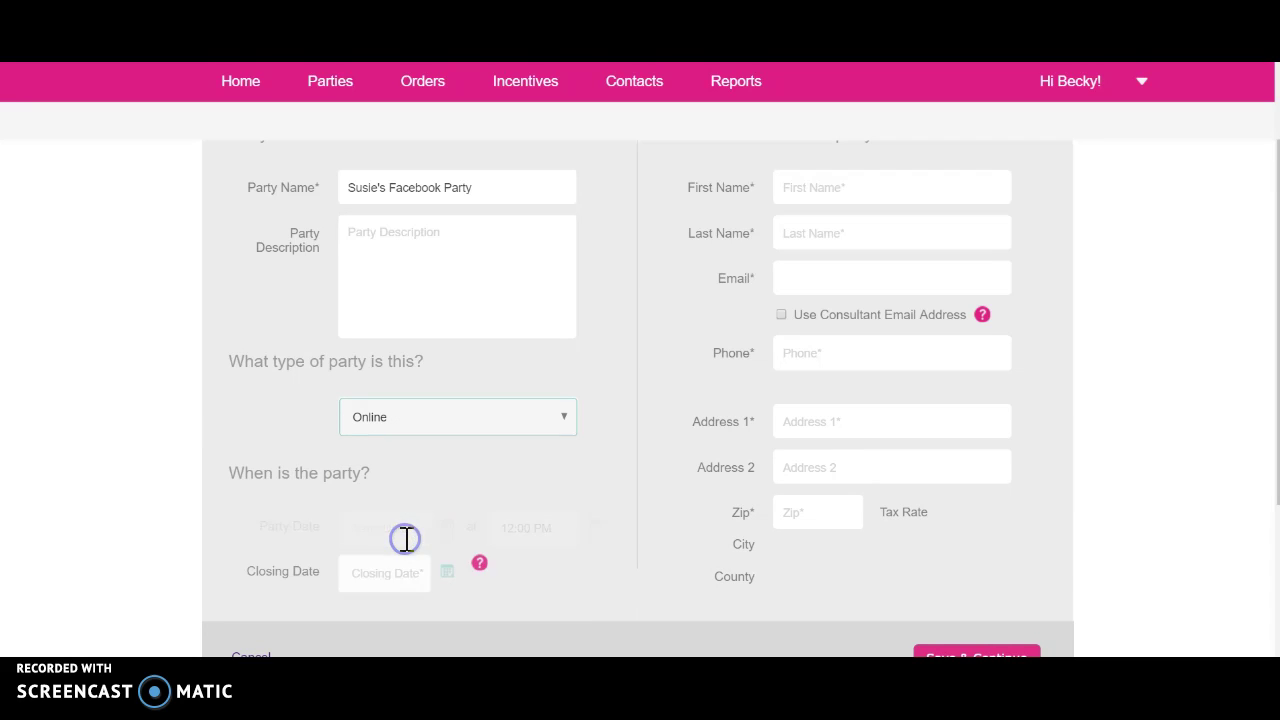
{"action": "left_click", "coordinate": [446, 527]}
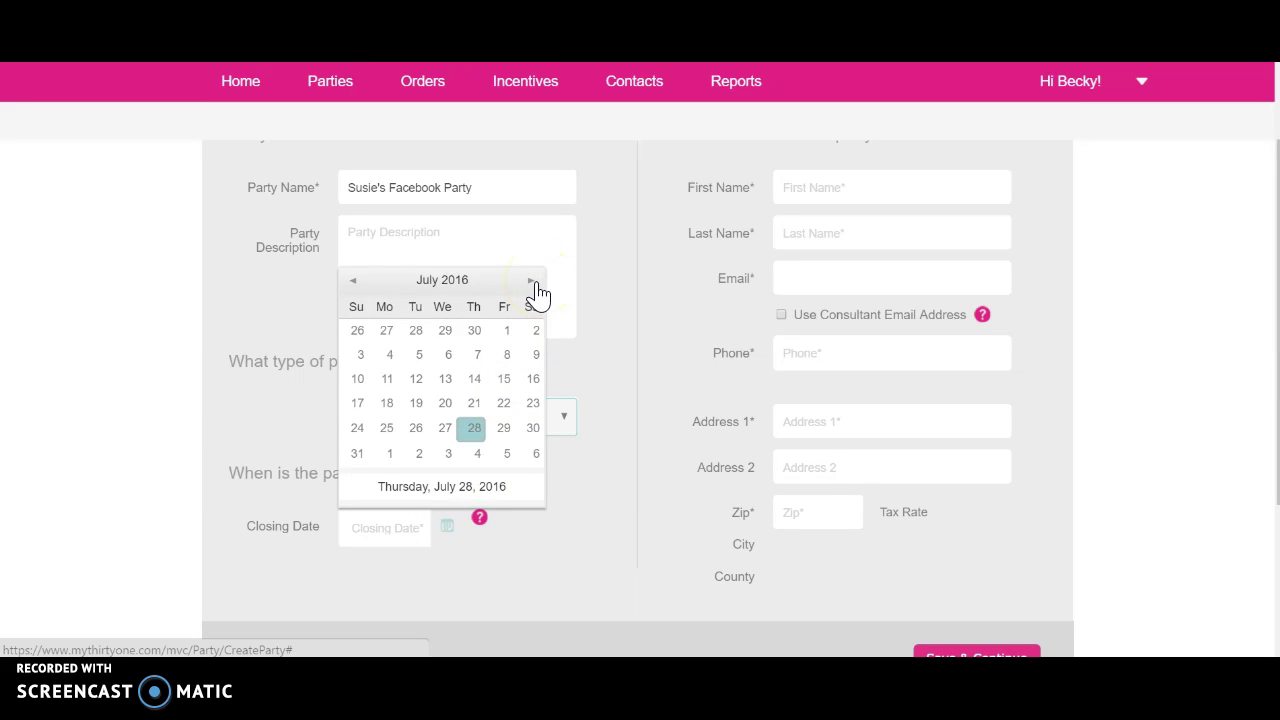
{"action": "left_click", "coordinate": [533, 287]}
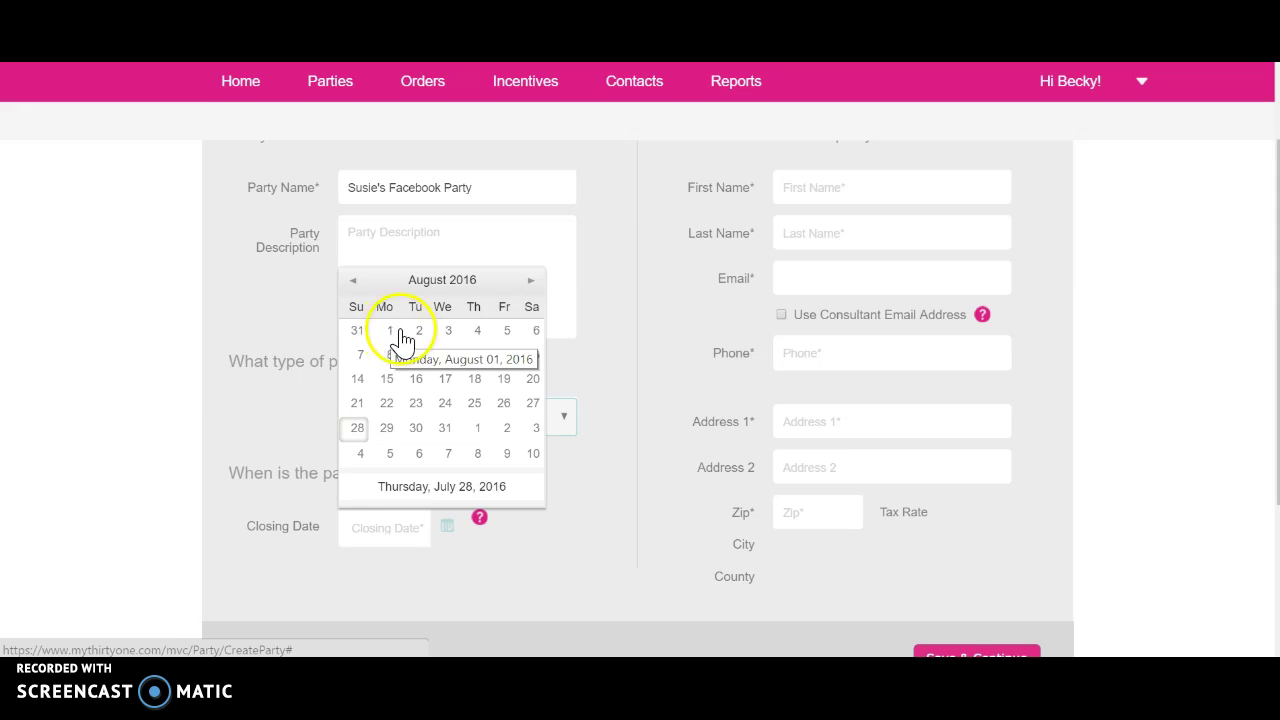
{"action": "left_click", "coordinate": [447, 331]}
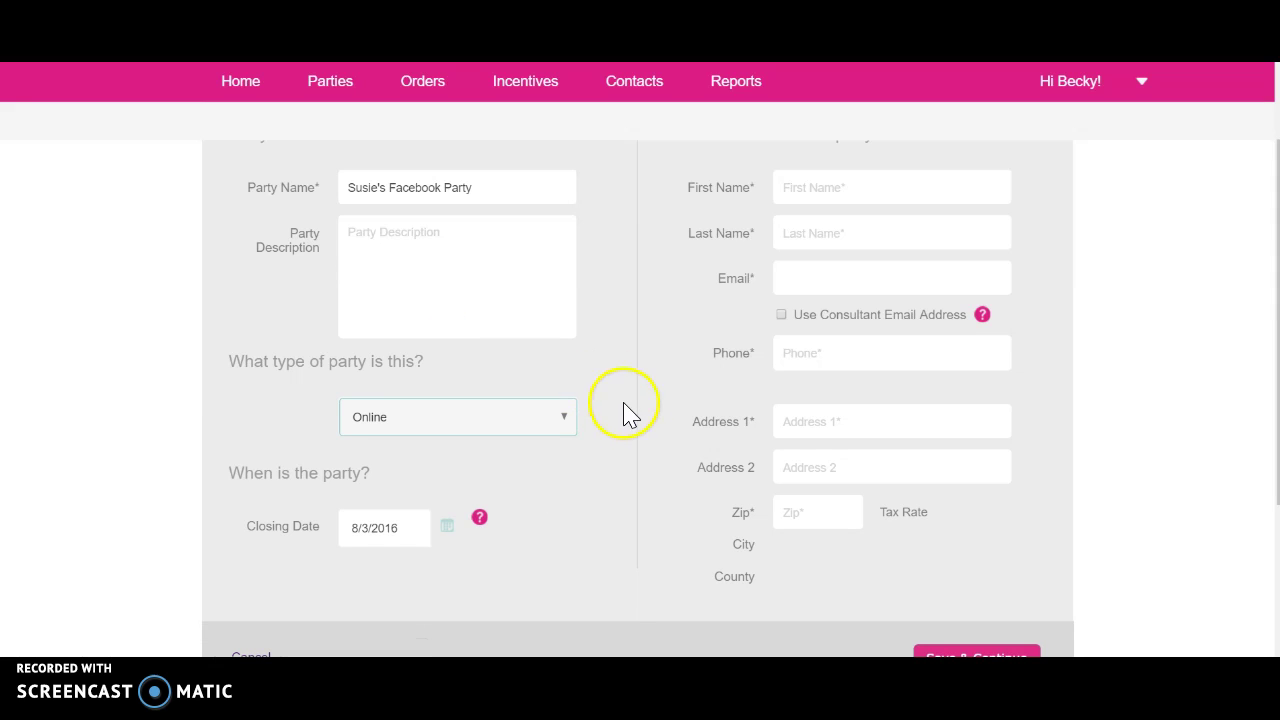
{"action": "scroll", "coordinate": [666, 514], "scroll_direction": "up", "scroll_amount": 1}
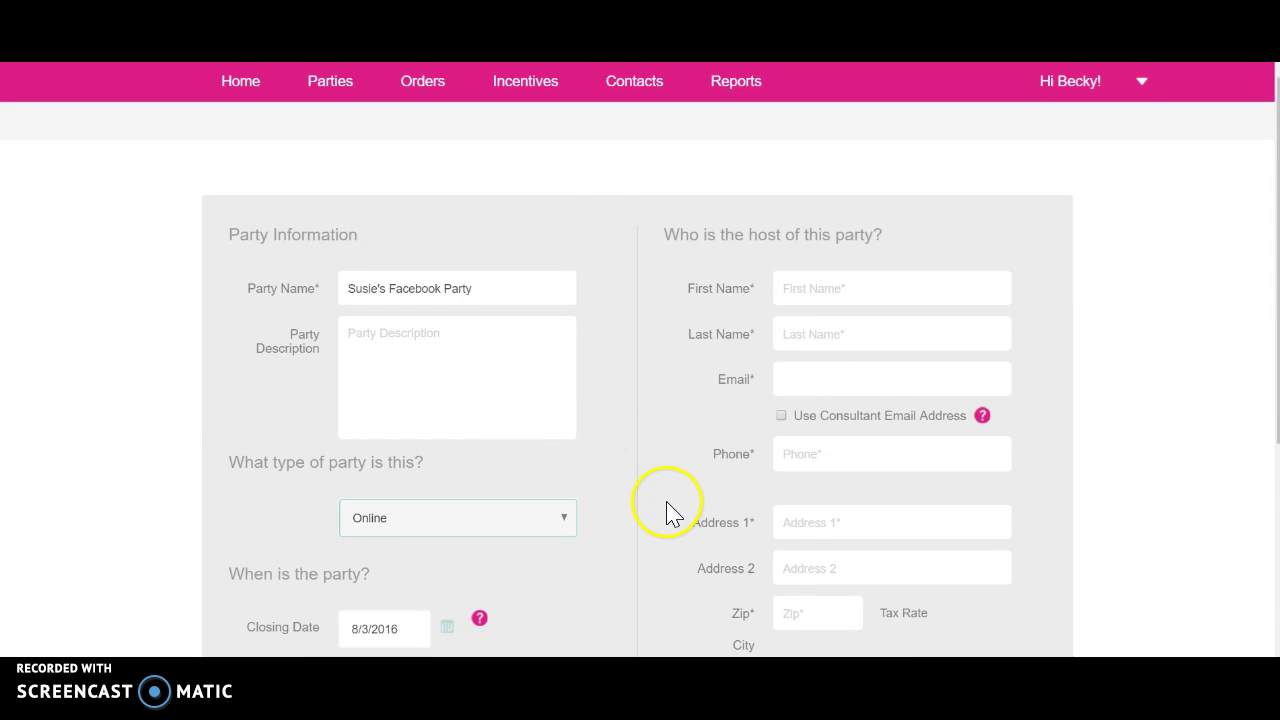
- Enter the host's name and contact details, and select the Rancho Cucamonga 8.000% tax rate
{"action": "left_click", "coordinate": [827, 291]}
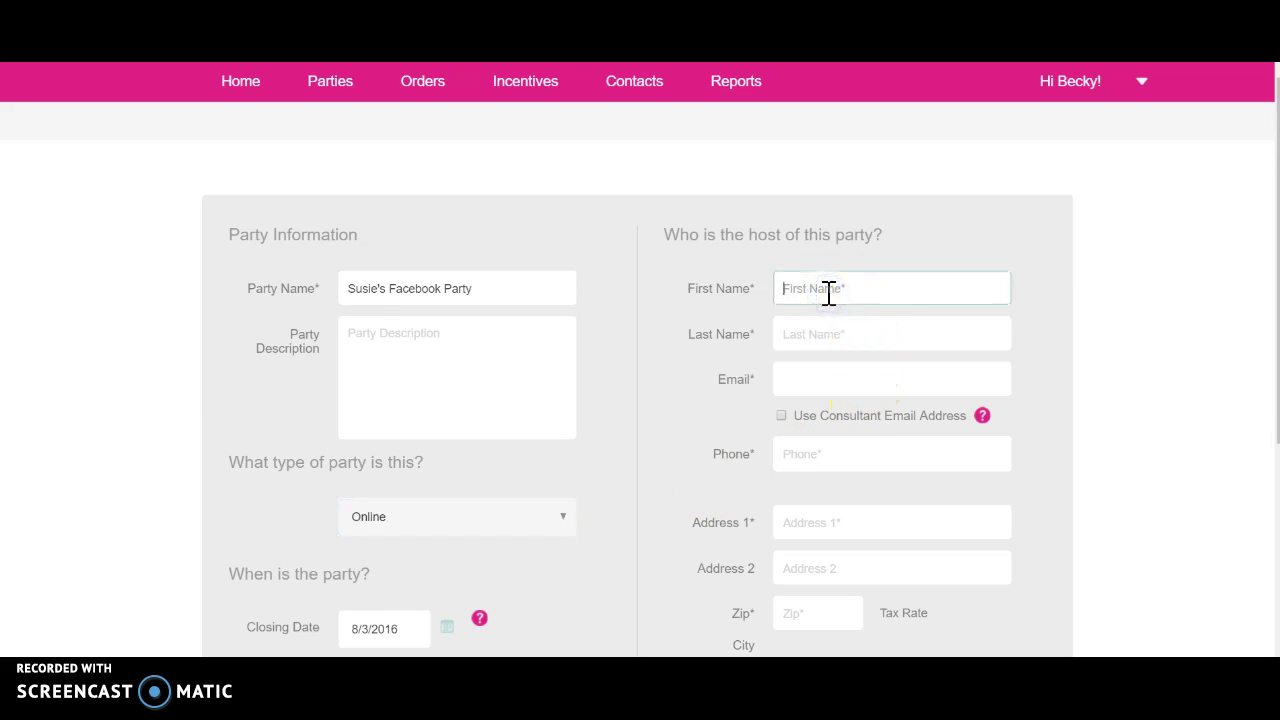
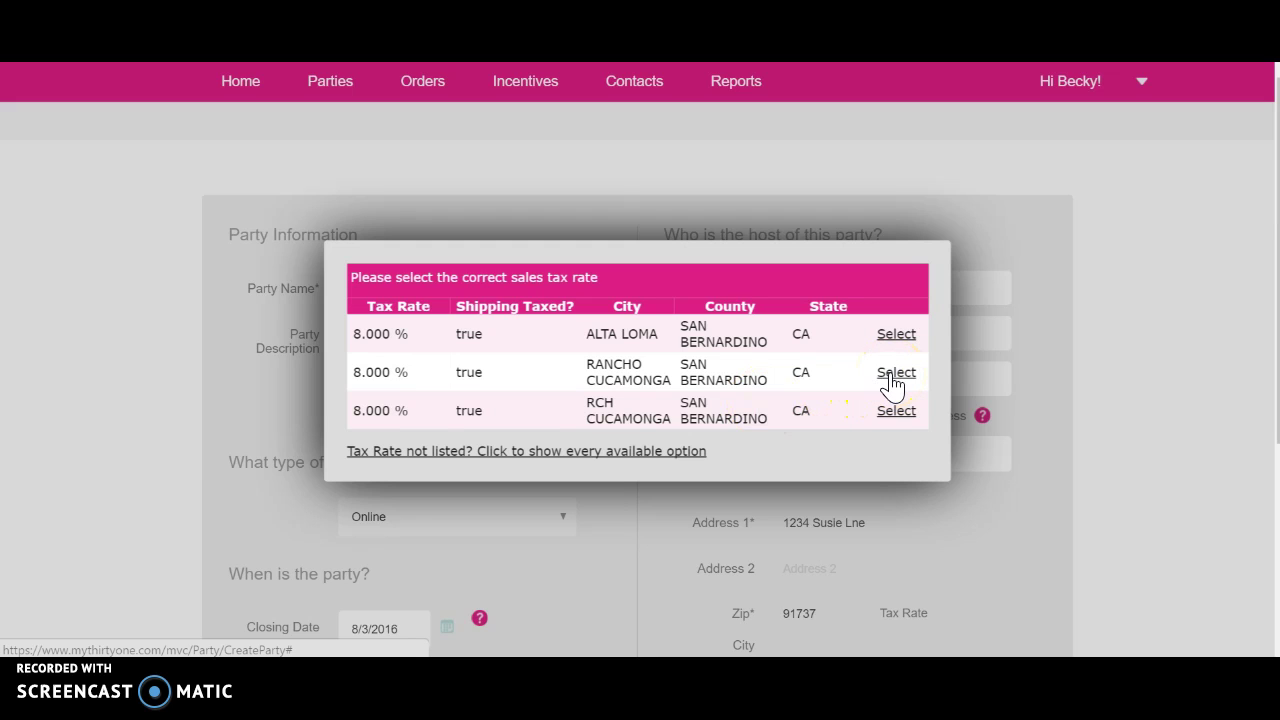
{"action": "left_click", "coordinate": [893, 373]}
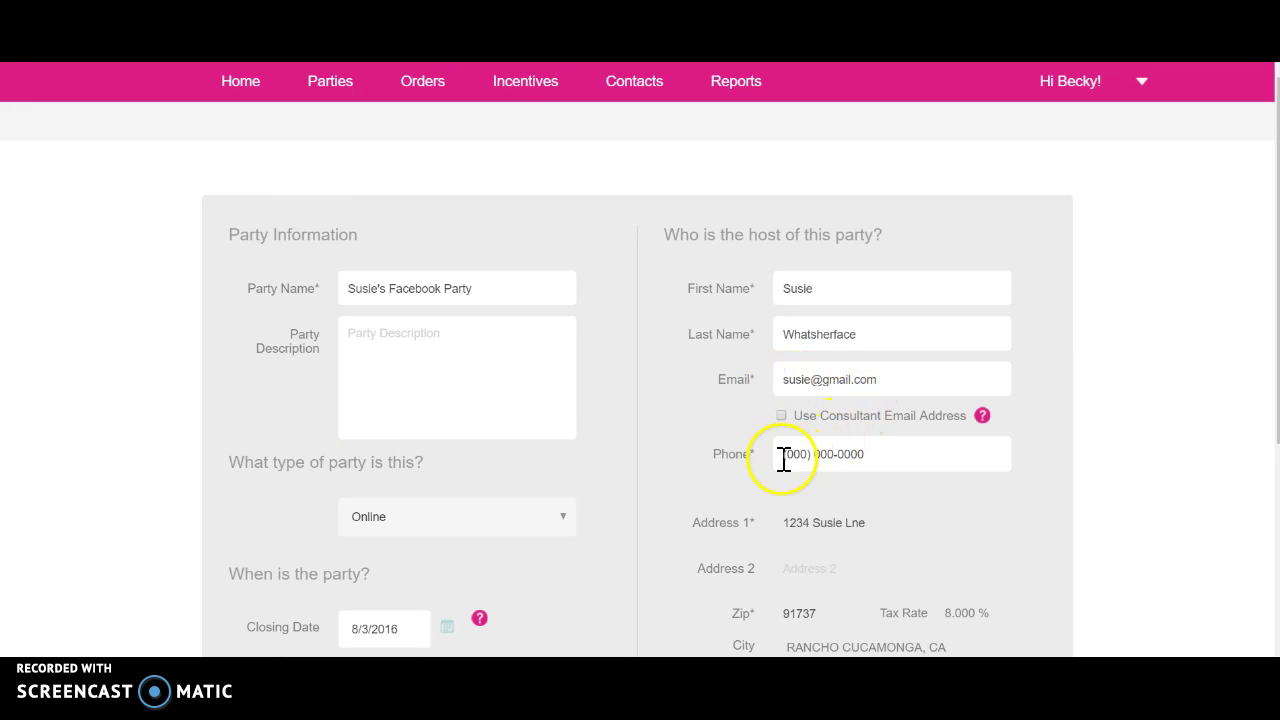
{"action": "scroll", "coordinate": [786, 449], "scroll_direction": "down", "scroll_amount": 1}
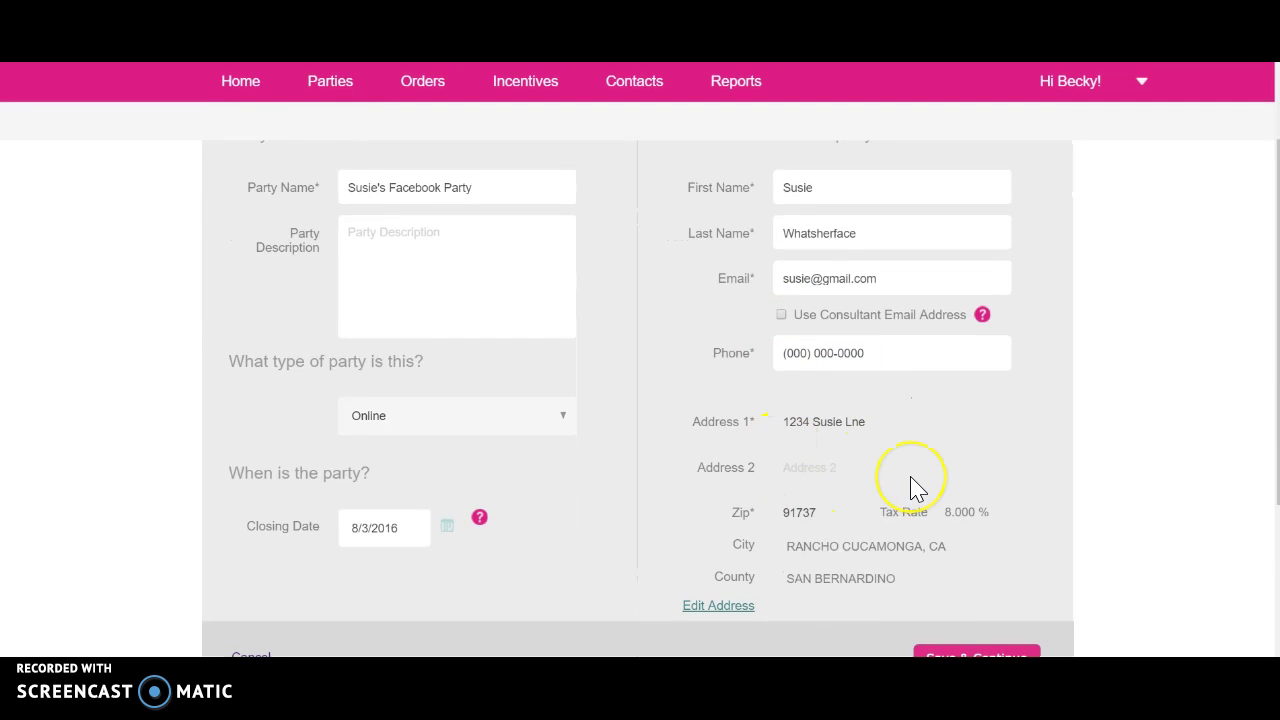
{"action": "scroll", "coordinate": [914, 491], "scroll_direction": "down", "scroll_amount": 1}
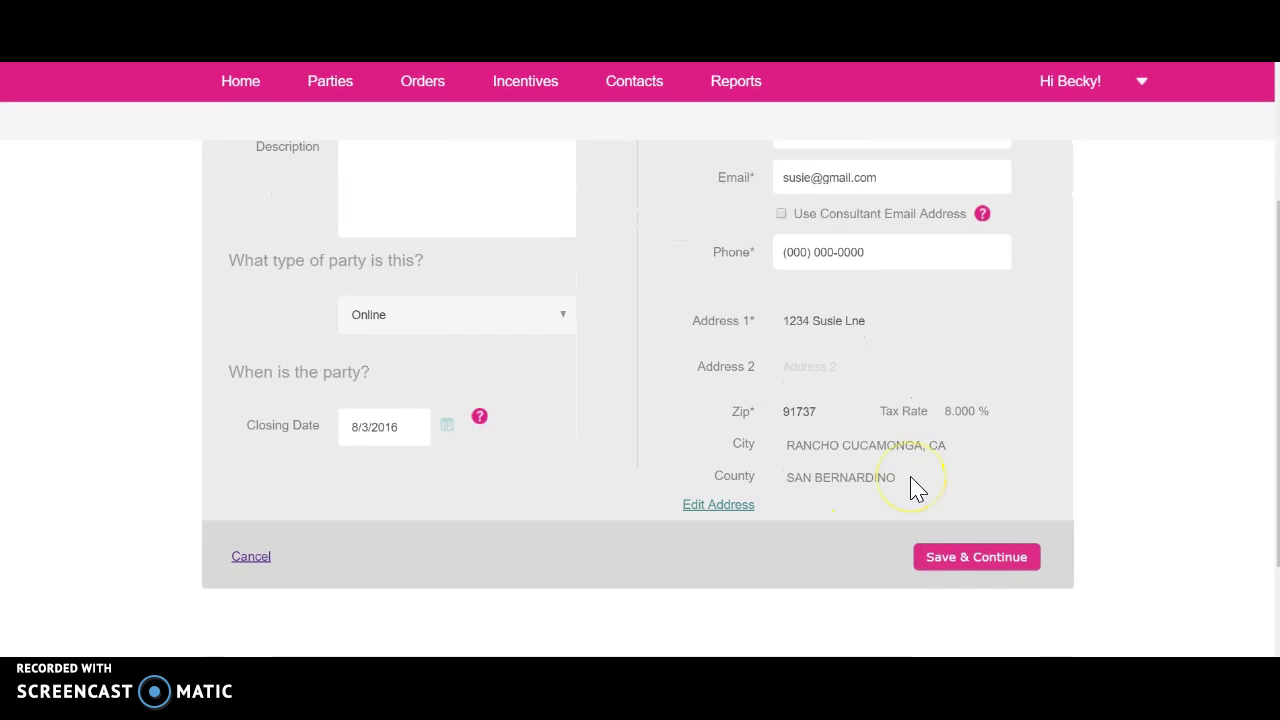
- Save the party details, updating the host's existing contact record
{"action": "left_click", "coordinate": [950, 558]}
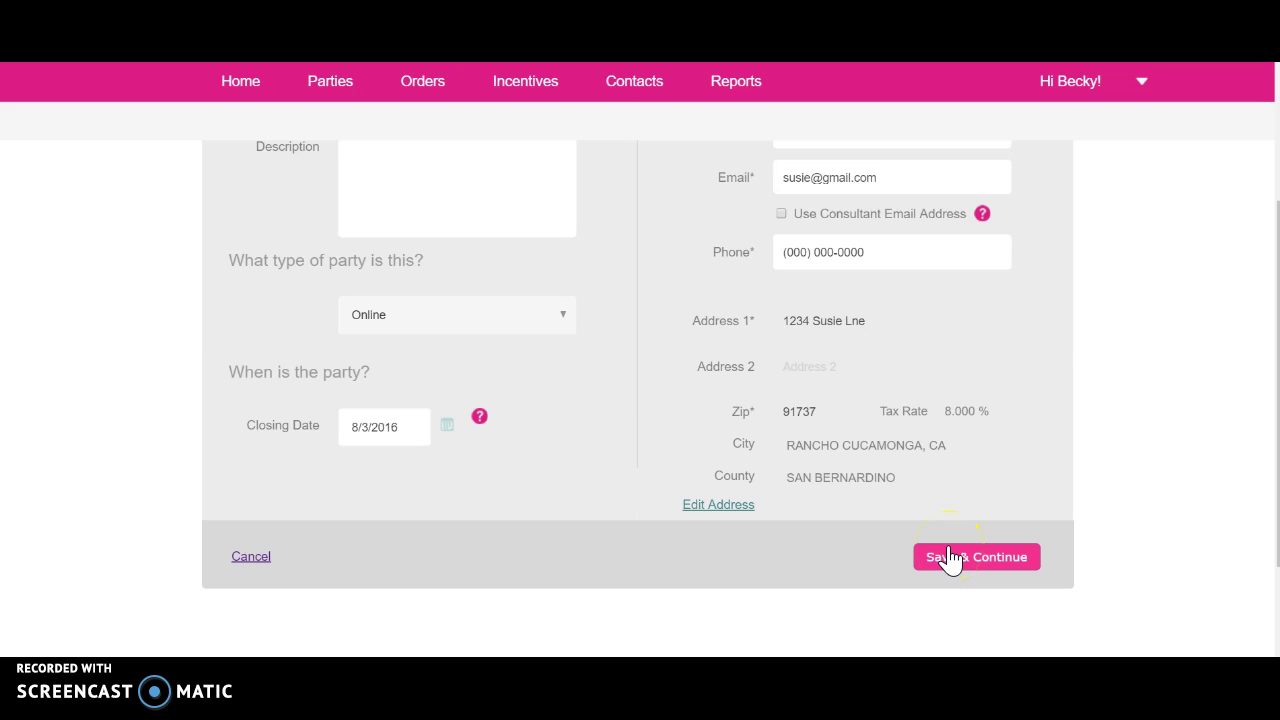
{"action": "left_click", "coordinate": [950, 558]}
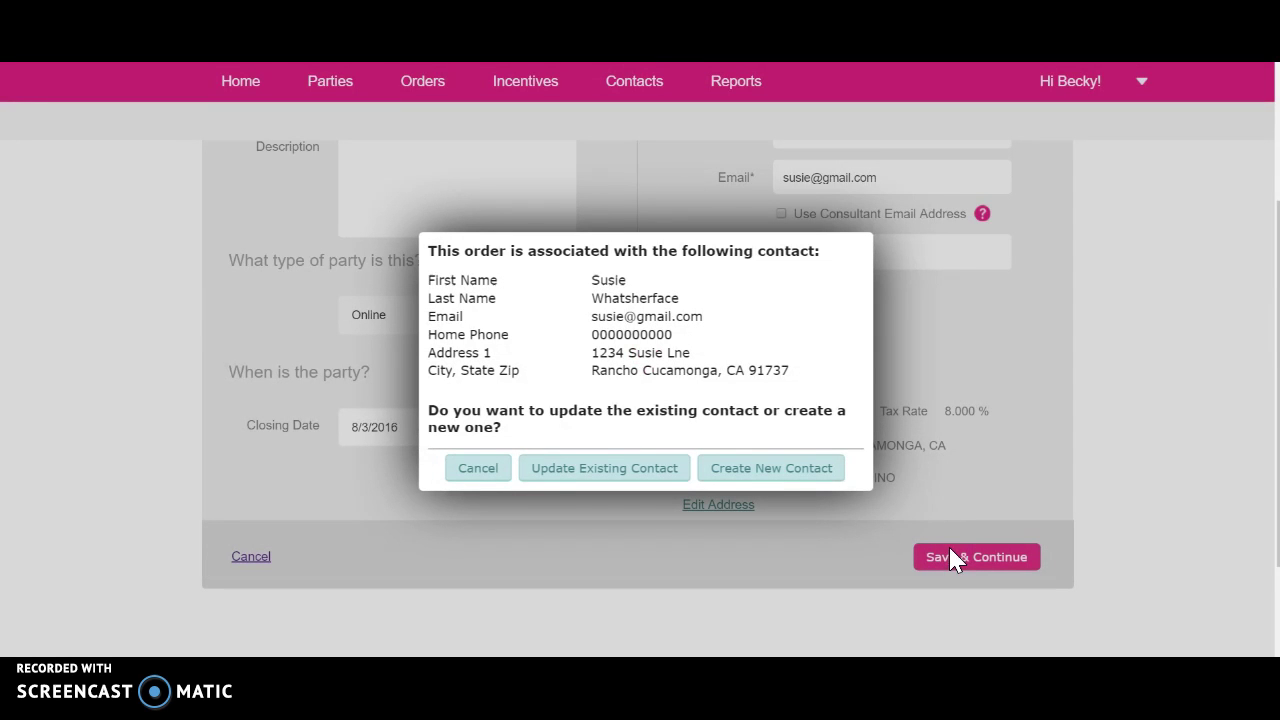
{"action": "left_click", "coordinate": [657, 476]}
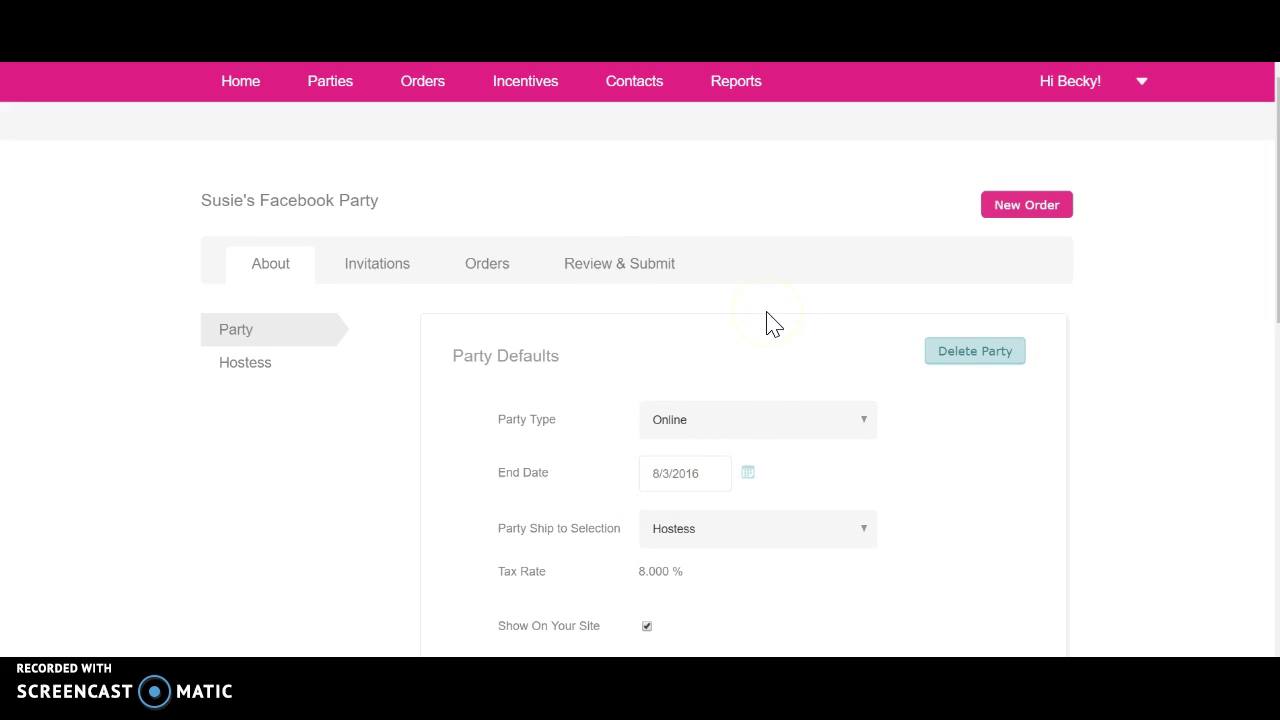
- Set Party Ship to Selection to Hostess and uncheck Show On Your Site
{"action": "scroll", "coordinate": [766, 323], "scroll_direction": "down", "scroll_amount": 1}
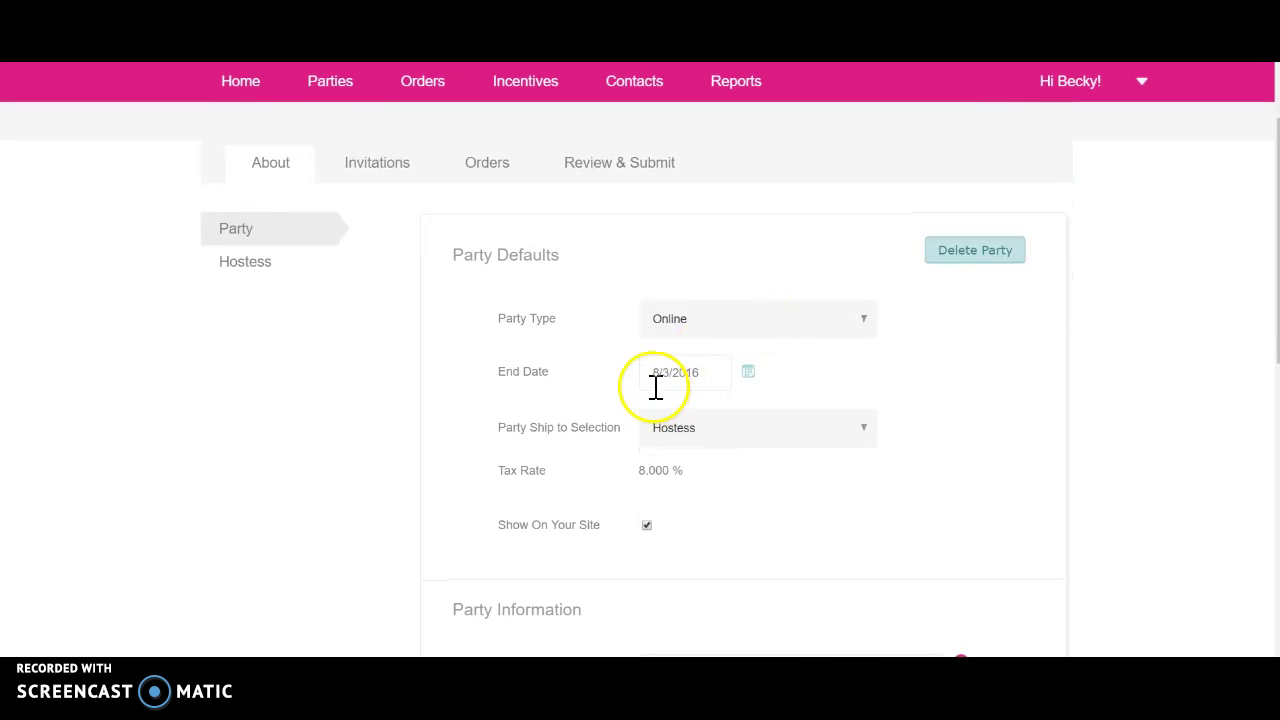
{"action": "left_click", "coordinate": [688, 438]}
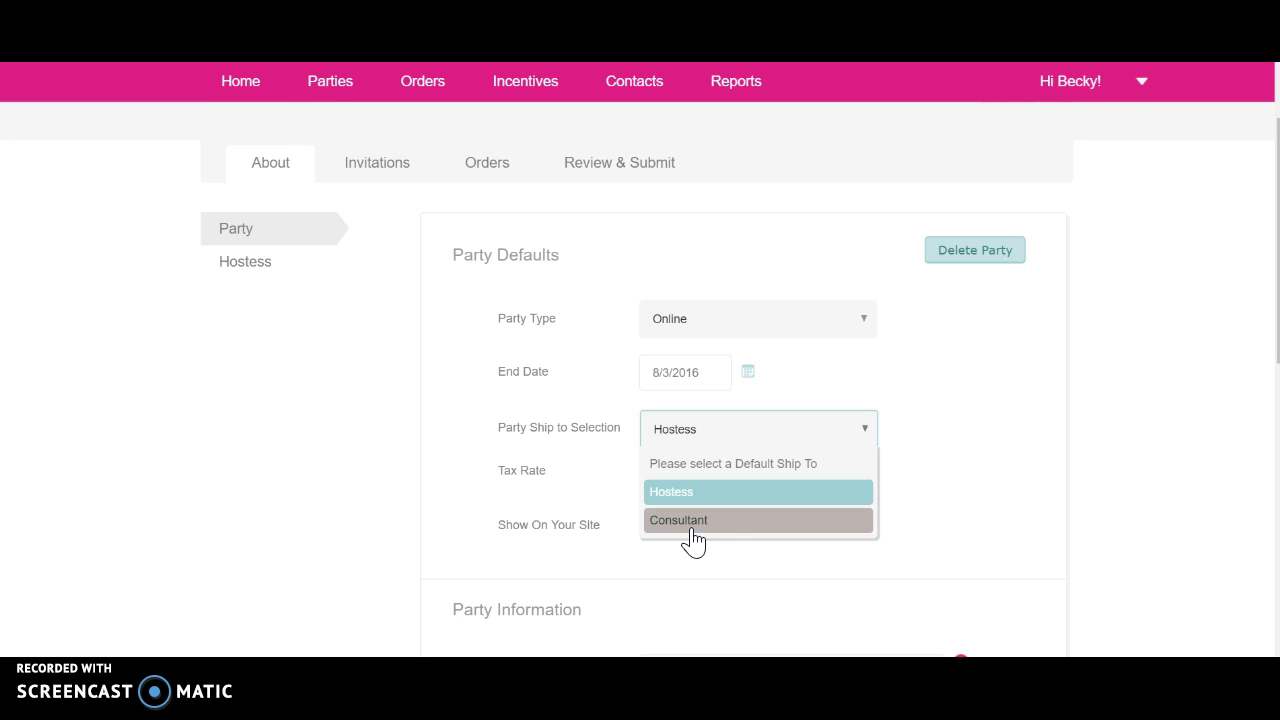
{"action": "left_click", "coordinate": [691, 492]}
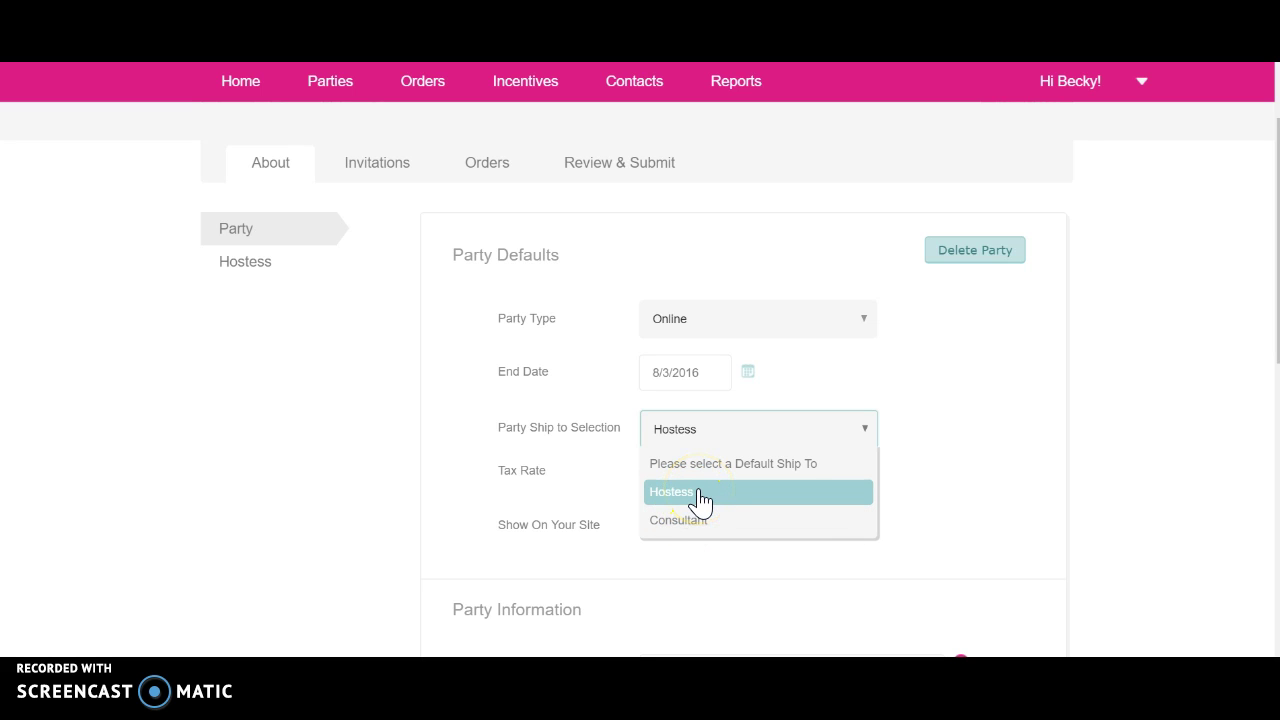
{"action": "left_click", "coordinate": [700, 495]}
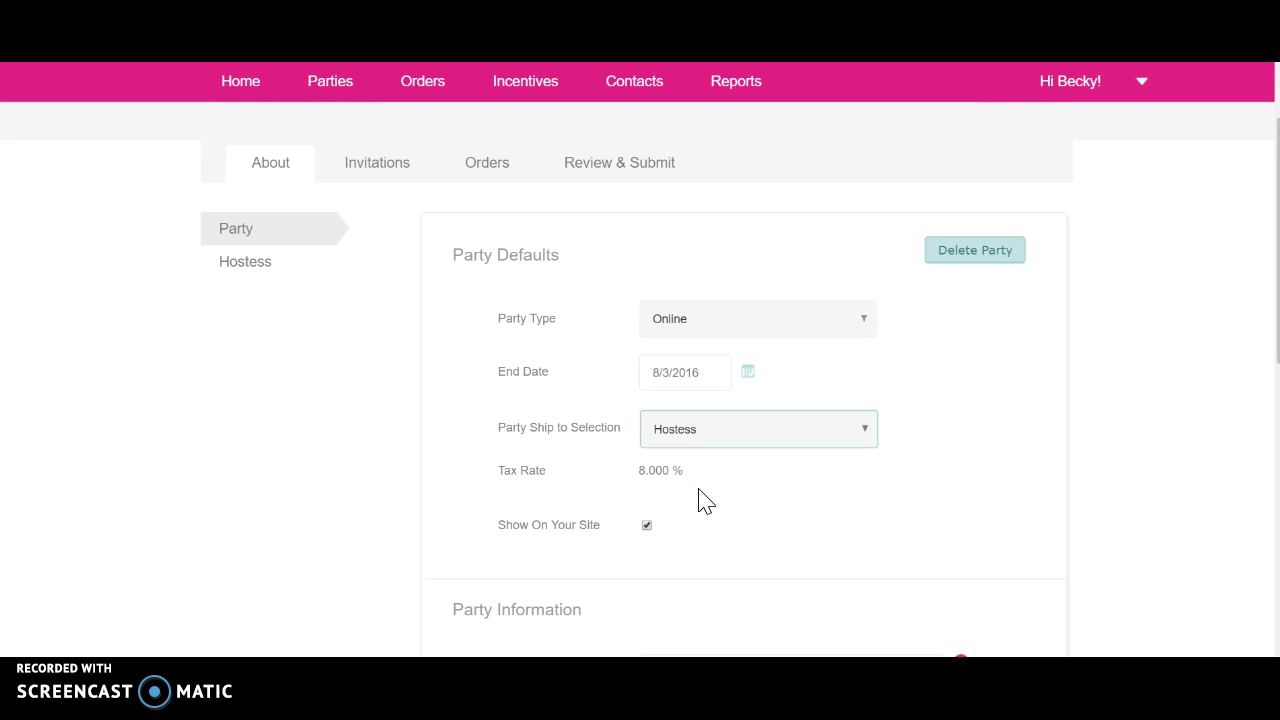
{"action": "left_click", "coordinate": [668, 501]}
{"action": "left_click", "coordinate": [647, 525]}
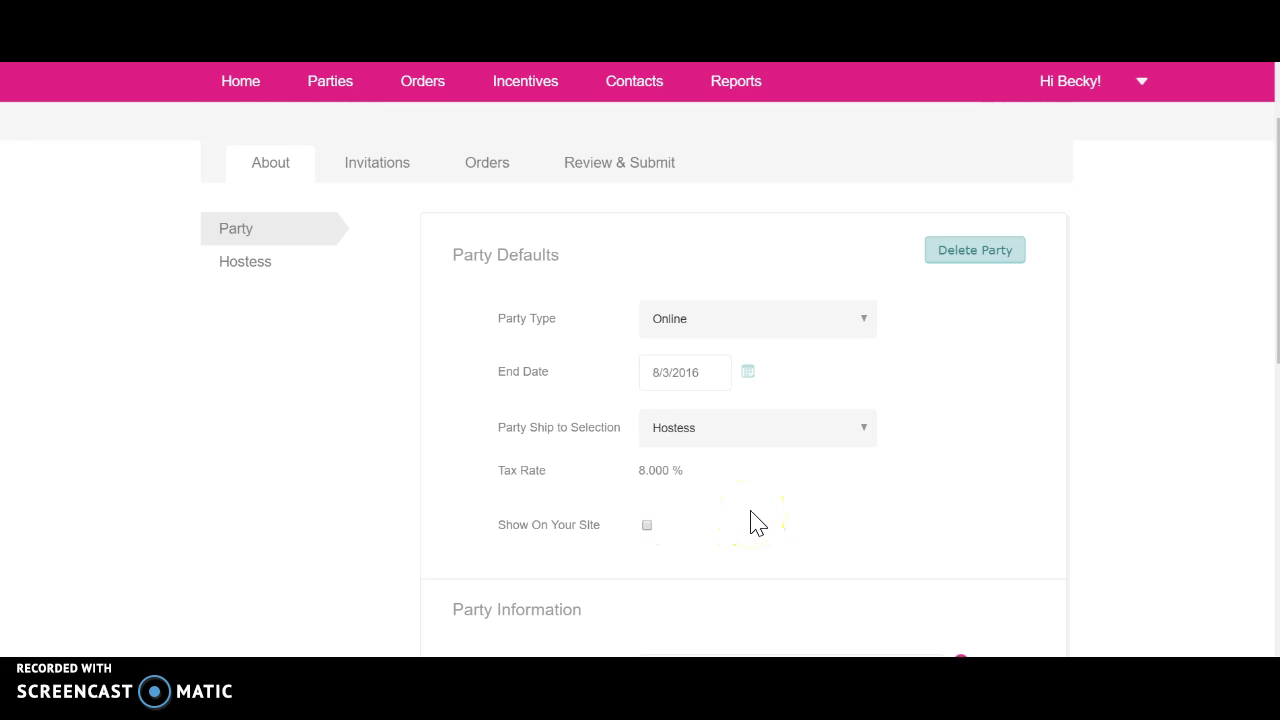
- Re-check Show On Your Site and save the party settings with Save & Update
{"action": "left_click", "coordinate": [647, 525]}
{"action": "scroll", "coordinate": [808, 525], "scroll_direction": "down", "scroll_amount": 2}
{"action": "scroll", "coordinate": [806, 517], "scroll_direction": "down", "scroll_amount": 1}
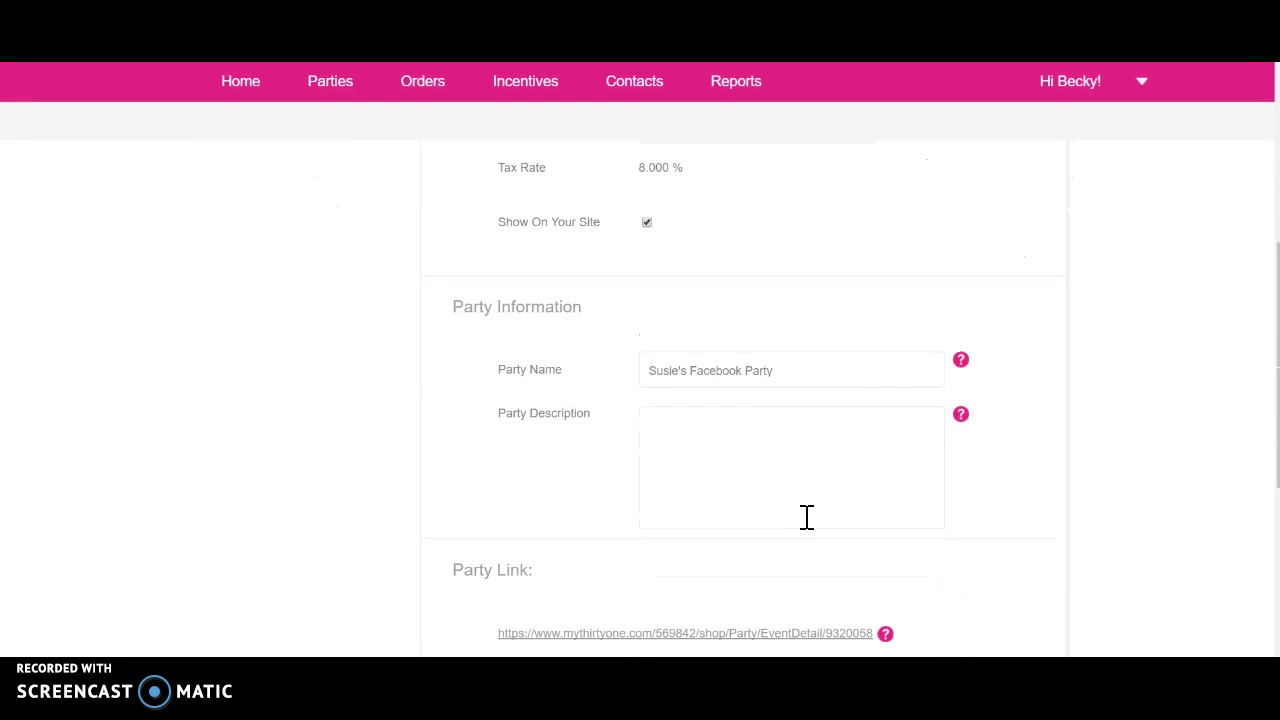
{"action": "scroll", "coordinate": [540, 514], "scroll_direction": "down", "scroll_amount": 2}
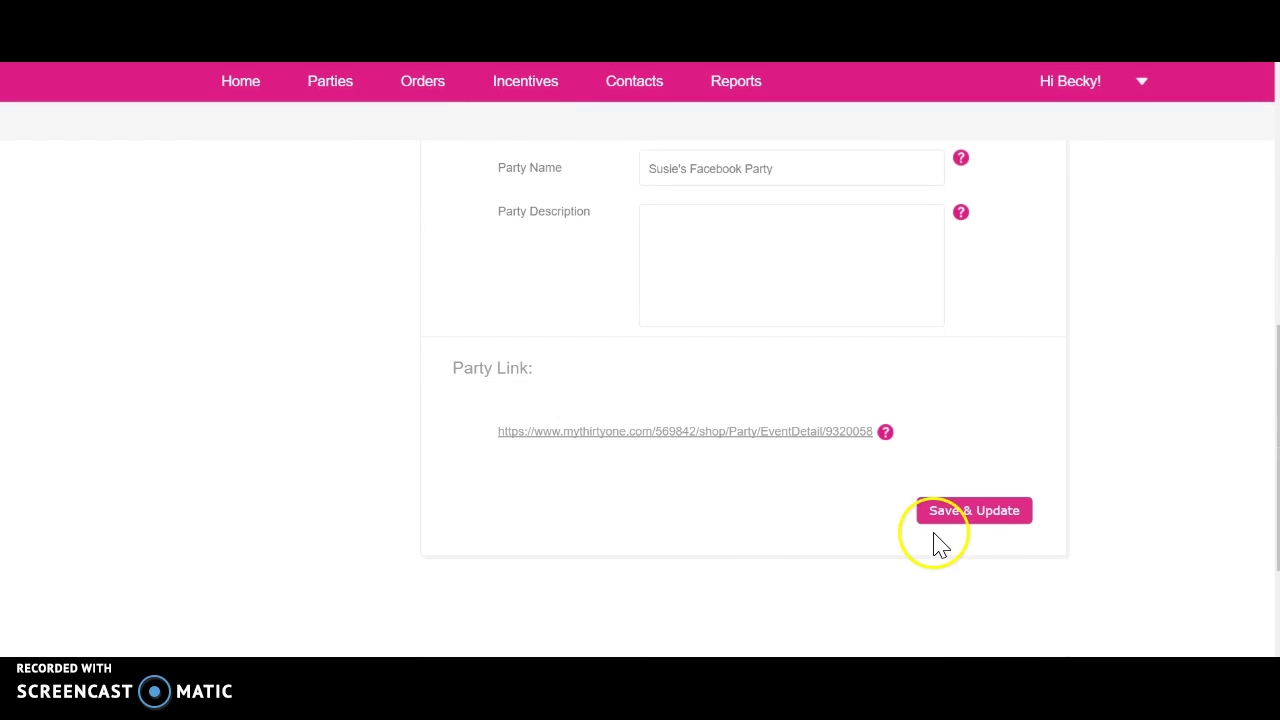
{"action": "left_click", "coordinate": [993, 513]}
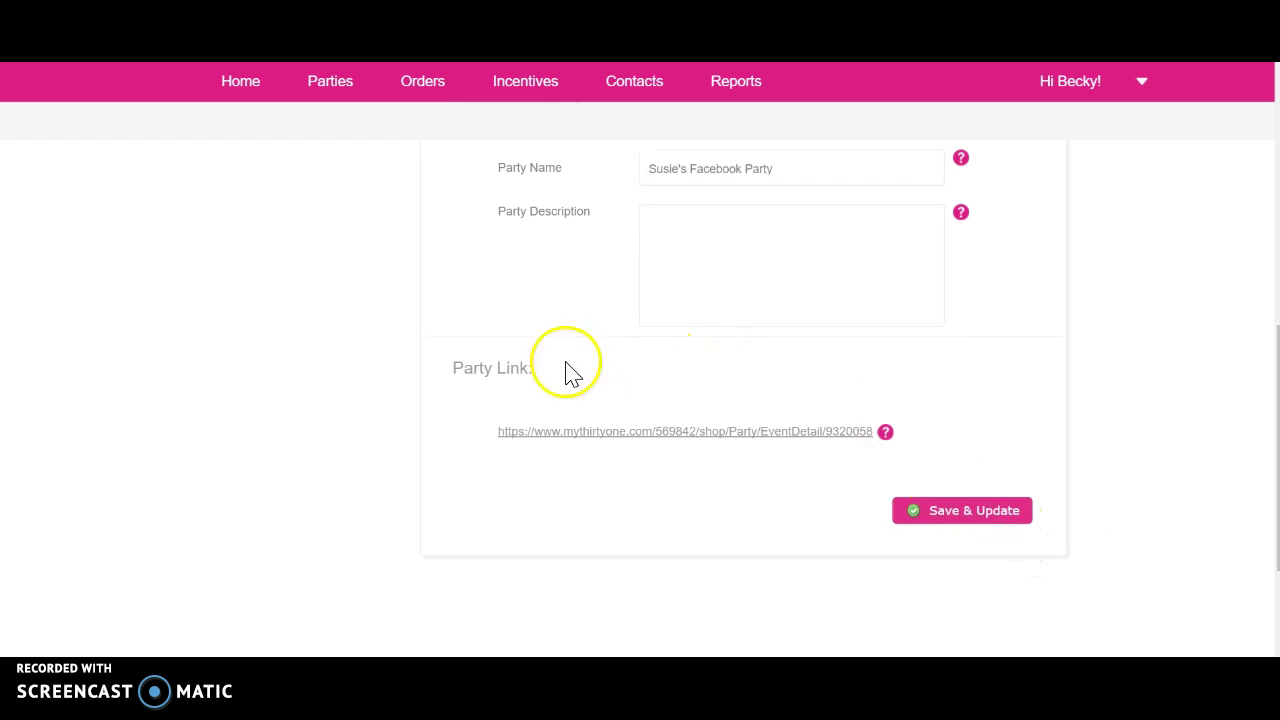
- Copy the Party Link address from its context menu
{"action": "right_click", "coordinate": [731, 437]}
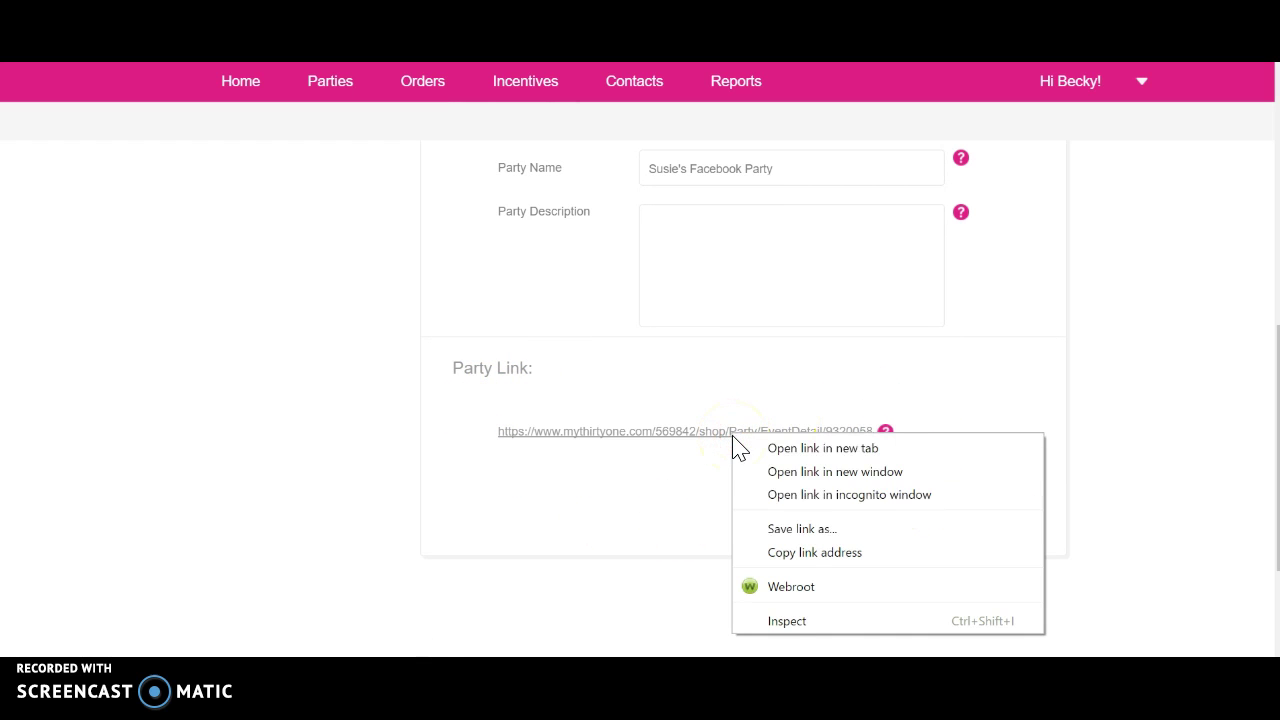
{"action": "left_click", "coordinate": [791, 553]}
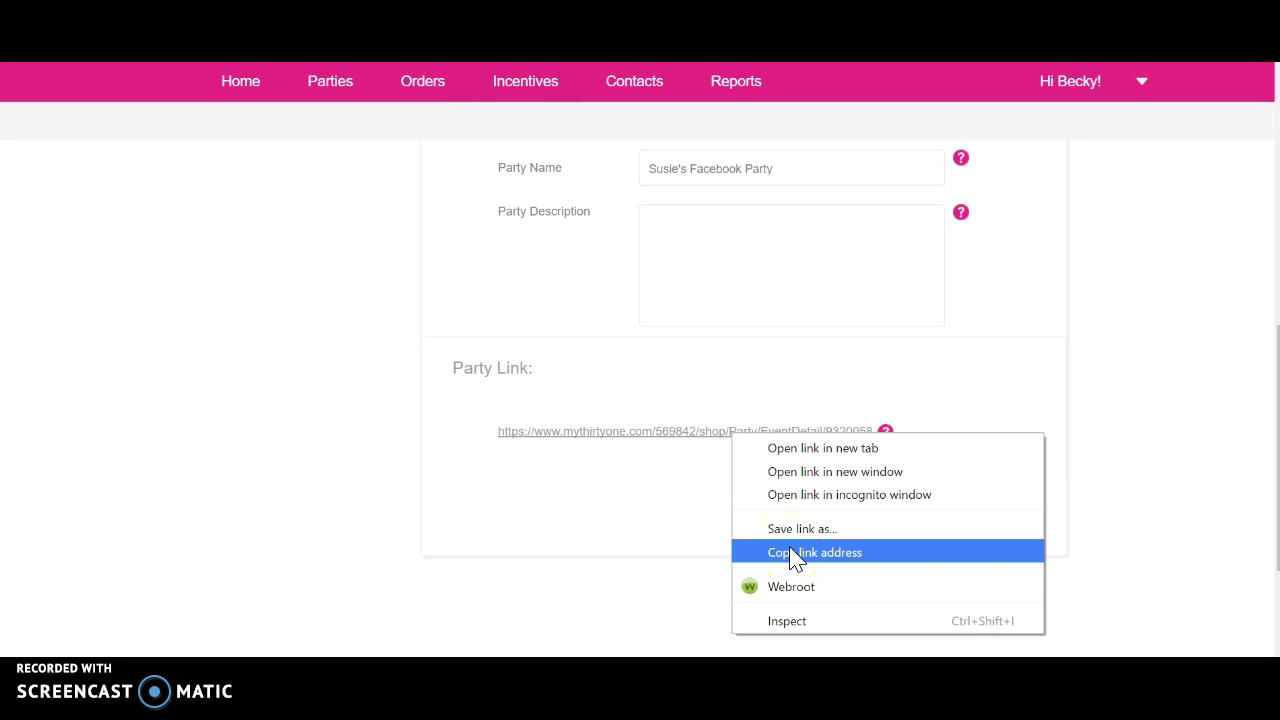
{"action": "left_click", "coordinate": [613, 527]}
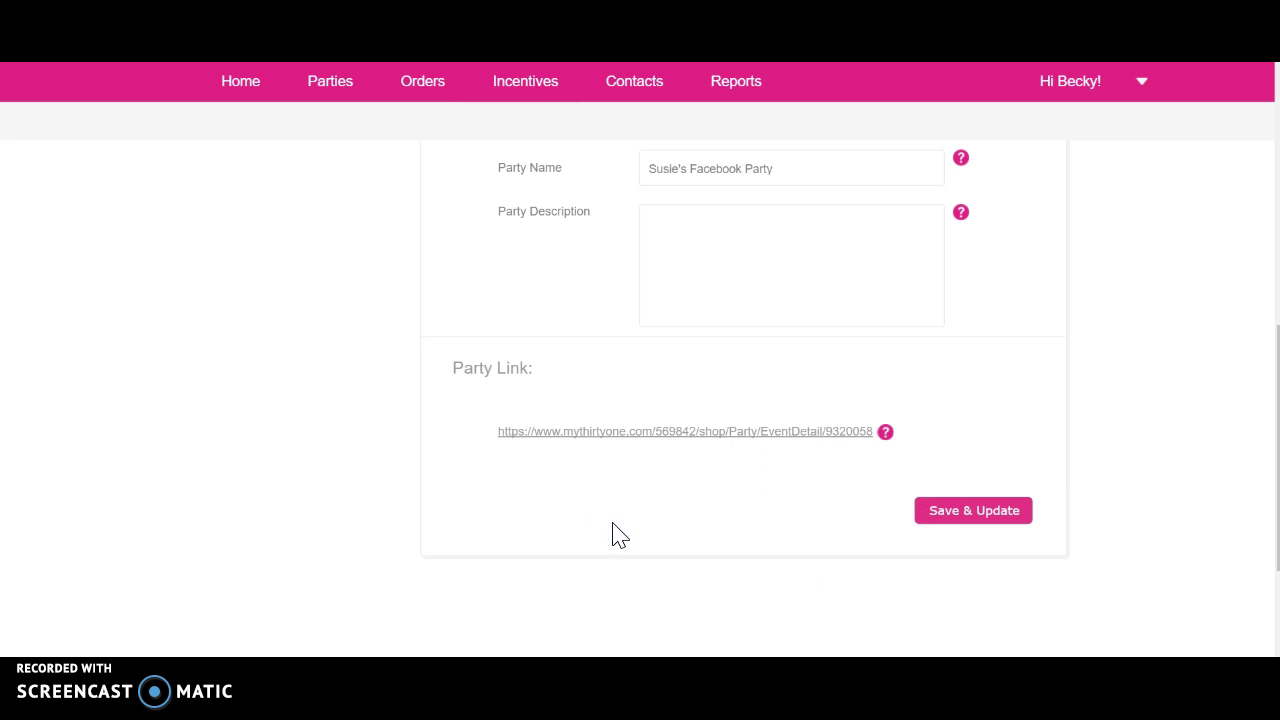
{"action": "scroll", "coordinate": [613, 535], "scroll_direction": "up", "scroll_amount": 6}
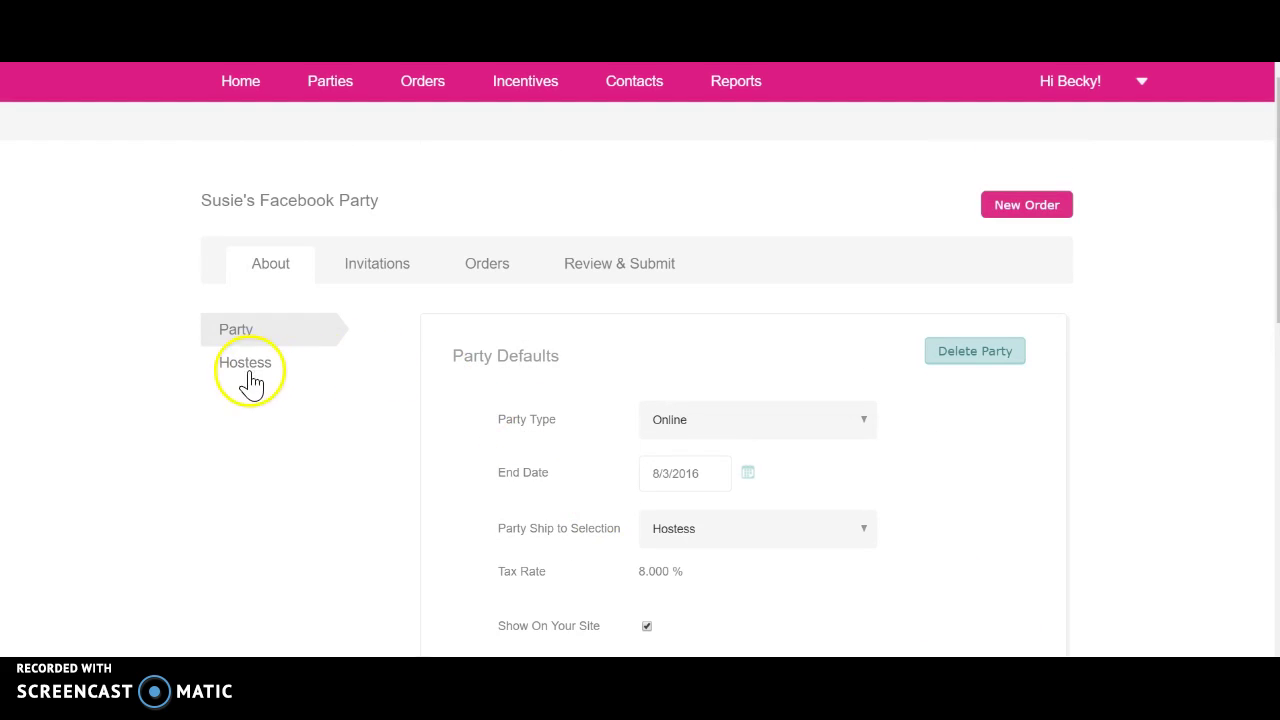
- Open the party's Hostess page from the sidebar and save the hostess details with Save & Update
{"action": "left_click", "coordinate": [251, 372]}
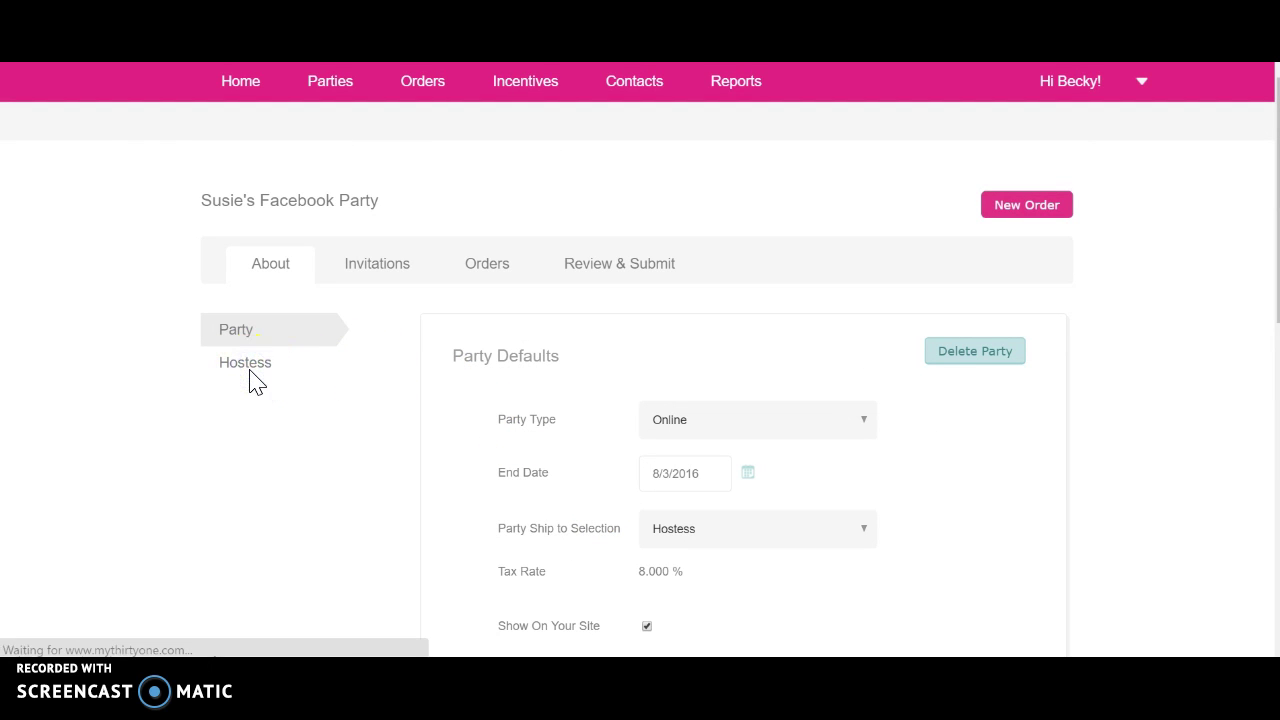
{"action": "left_click", "coordinate": [251, 370]}
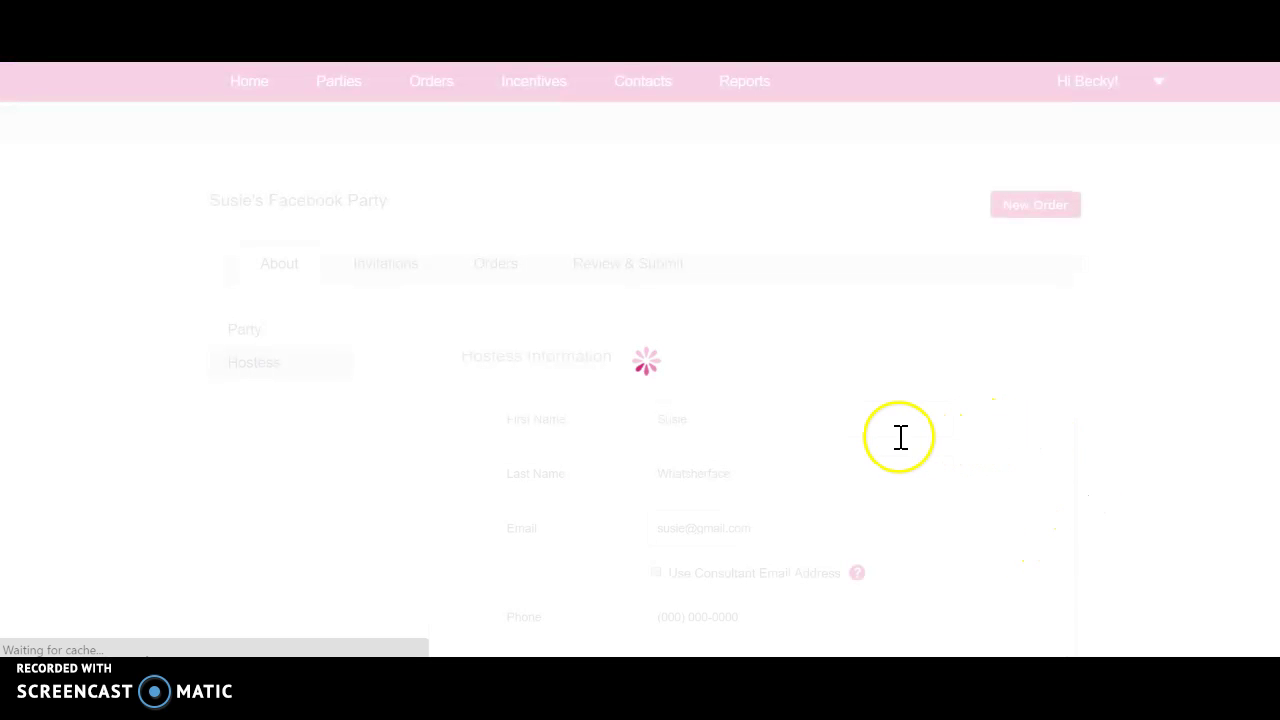
{"action": "scroll", "coordinate": [832, 402], "scroll_direction": "down", "scroll_amount": 4}
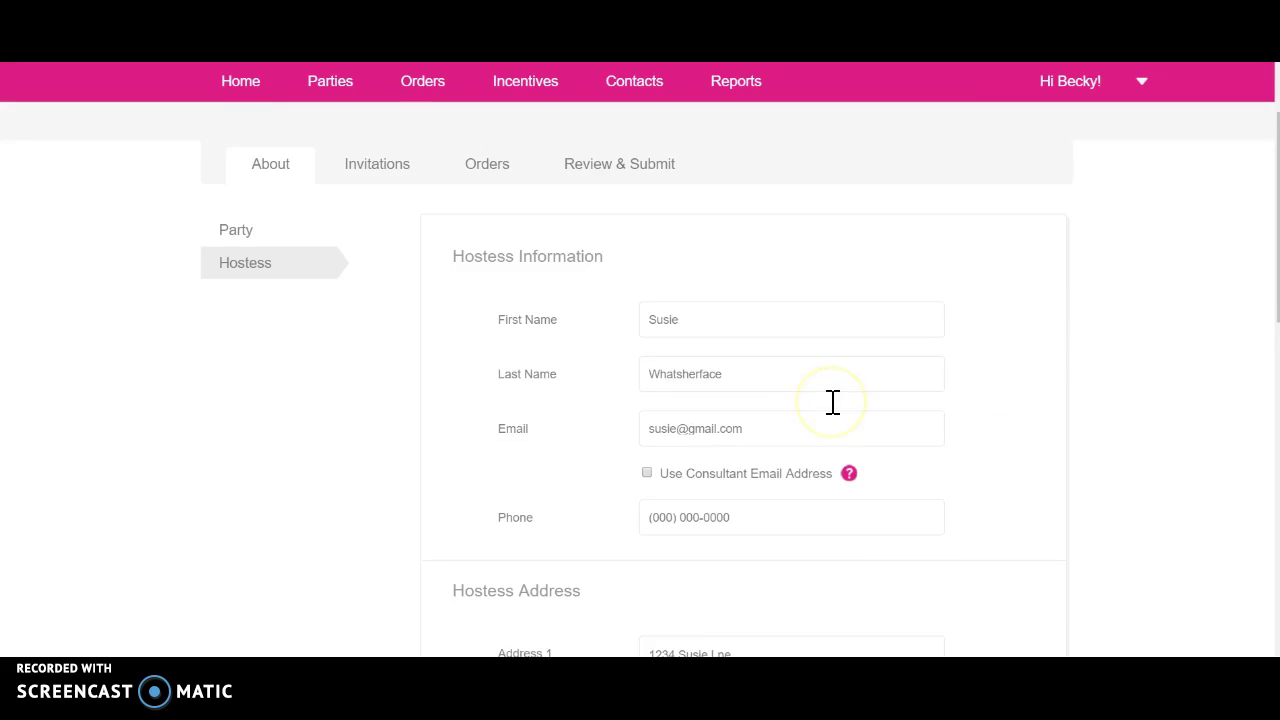
{"action": "scroll", "coordinate": [832, 410], "scroll_direction": "down", "scroll_amount": 4}
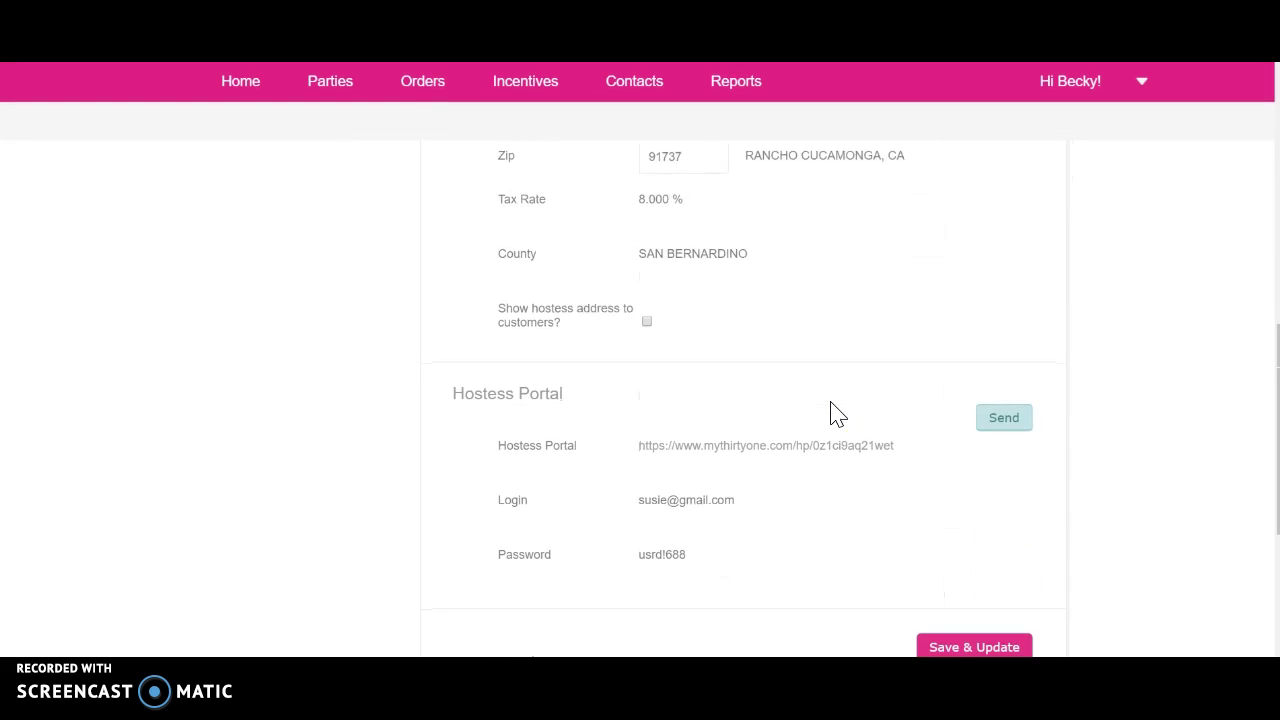
{"action": "scroll", "coordinate": [835, 414], "scroll_direction": "down", "scroll_amount": 2}
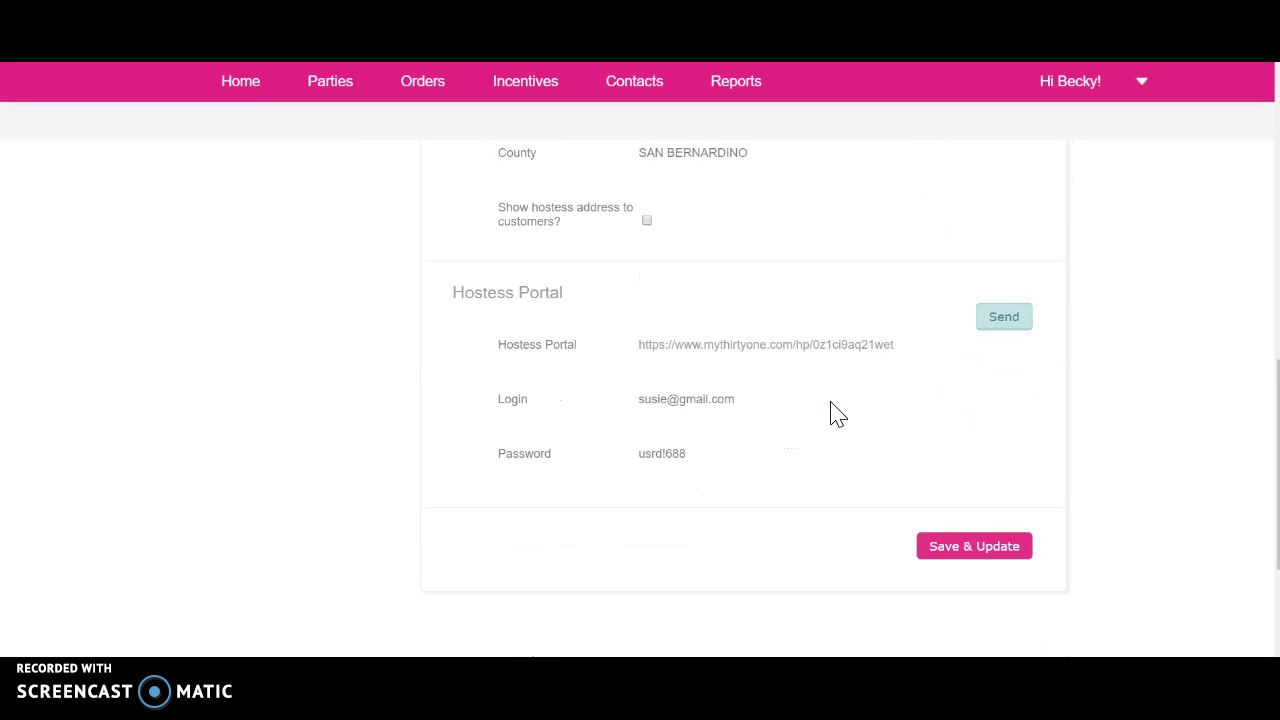
{"action": "left_click", "coordinate": [617, 380]}
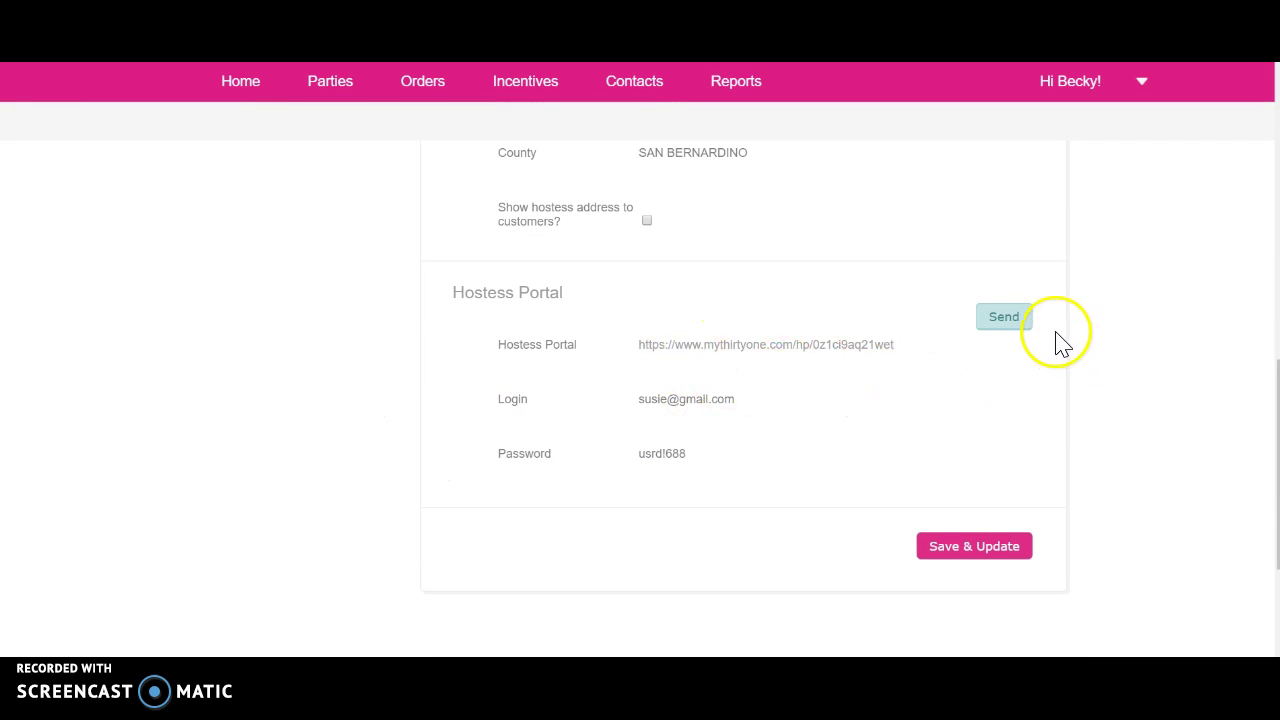
{"action": "left_click", "coordinate": [968, 549]}
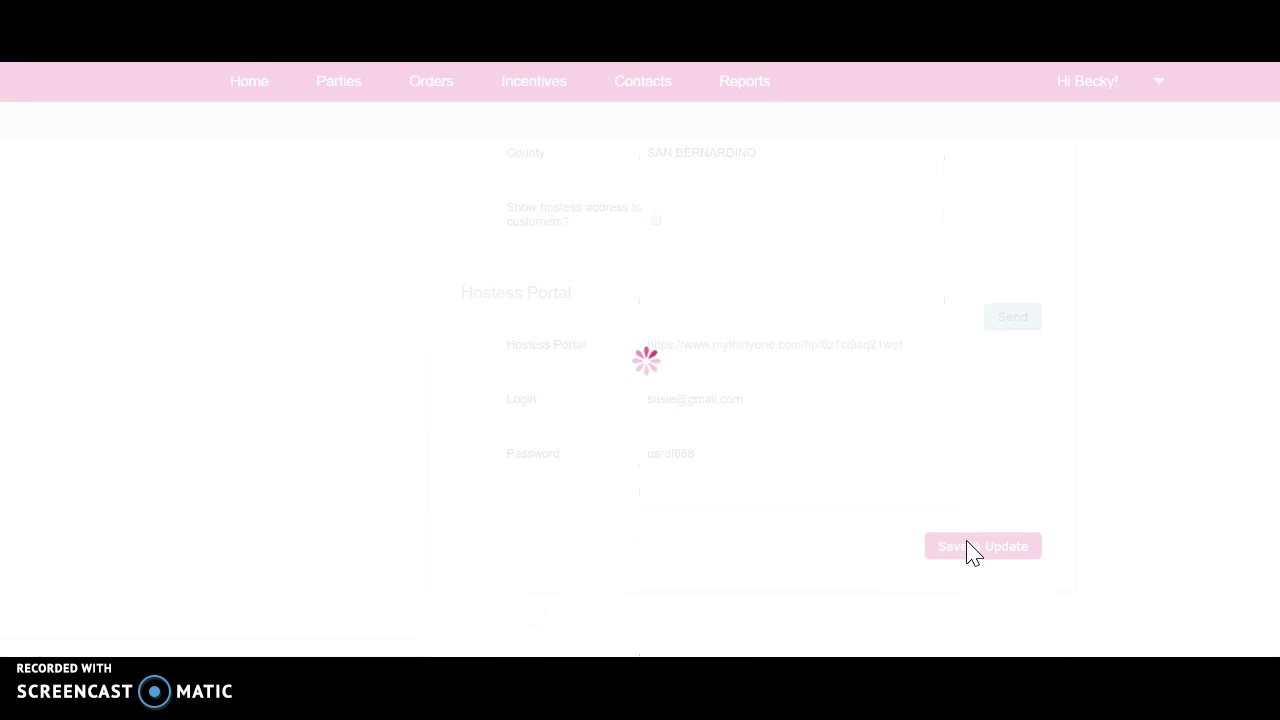
{"action": "scroll", "coordinate": [265, 450], "scroll_direction": "up", "scroll_amount": 10}
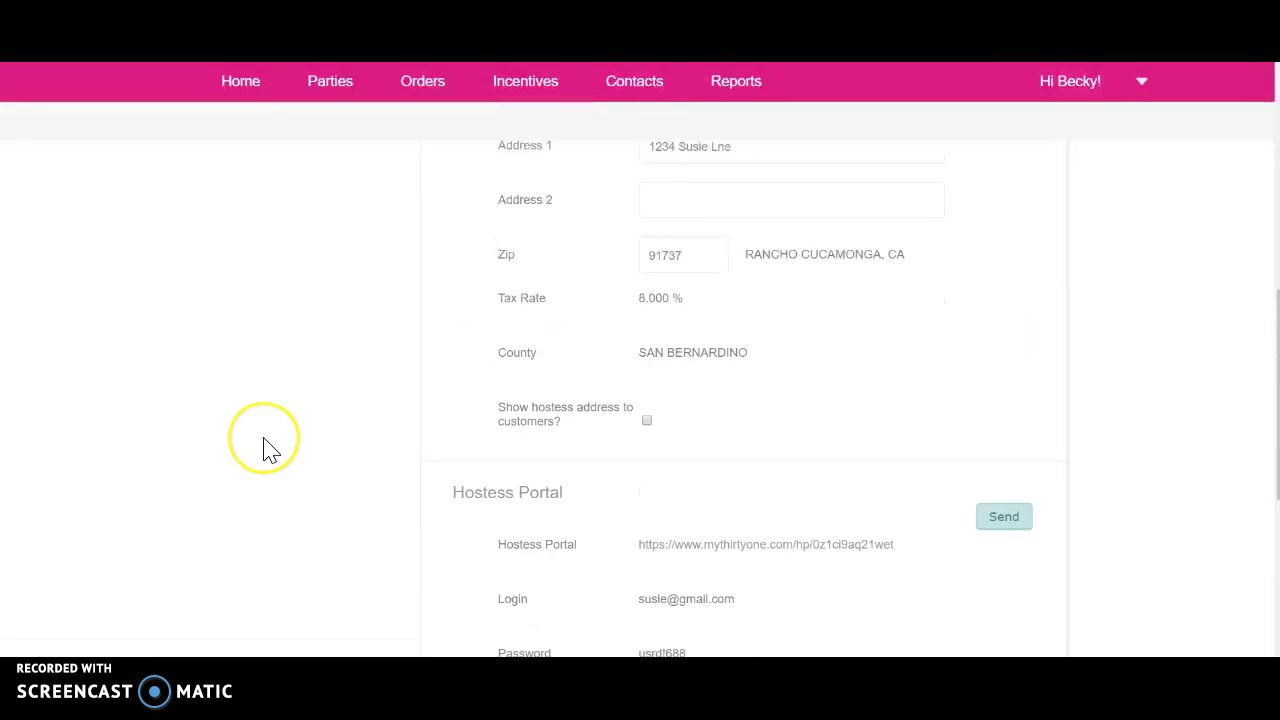